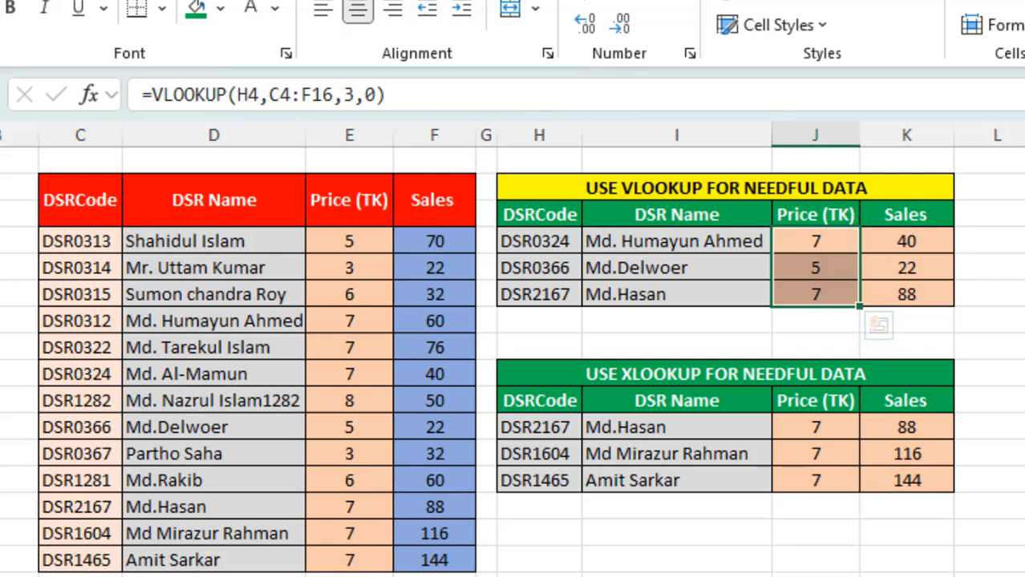
# Clear the Price (TK) and Sales results in J4:K6 of the VLOOKUP table
pyautogui.moveTo(815, 241); pyautogui.dragTo(904, 295)
pyautogui.press('Delete')
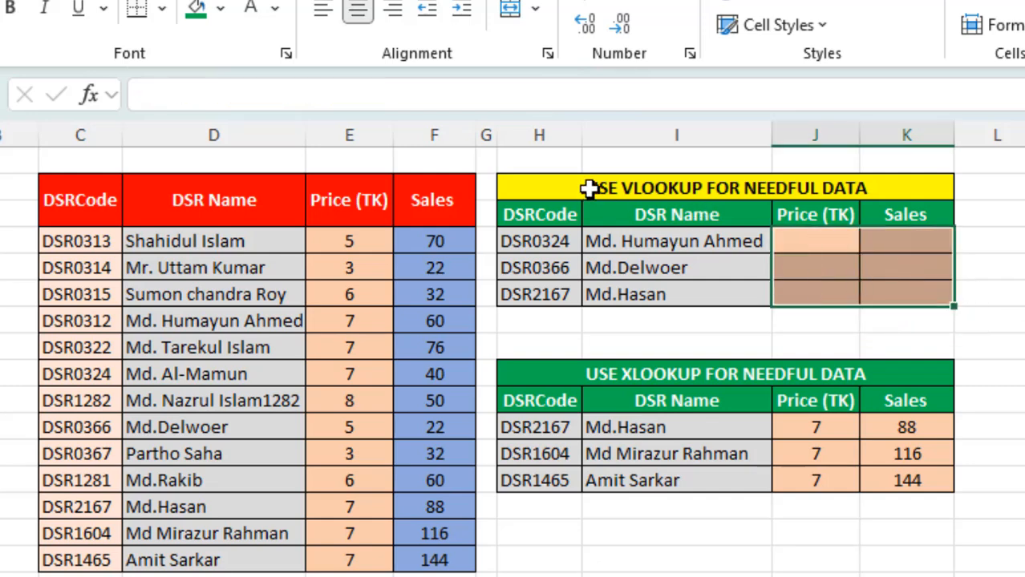
# Begin a VLOOKUP formula in J4 with the DSRCode in H4 as the lookup value
pyautogui.click(833, 247)
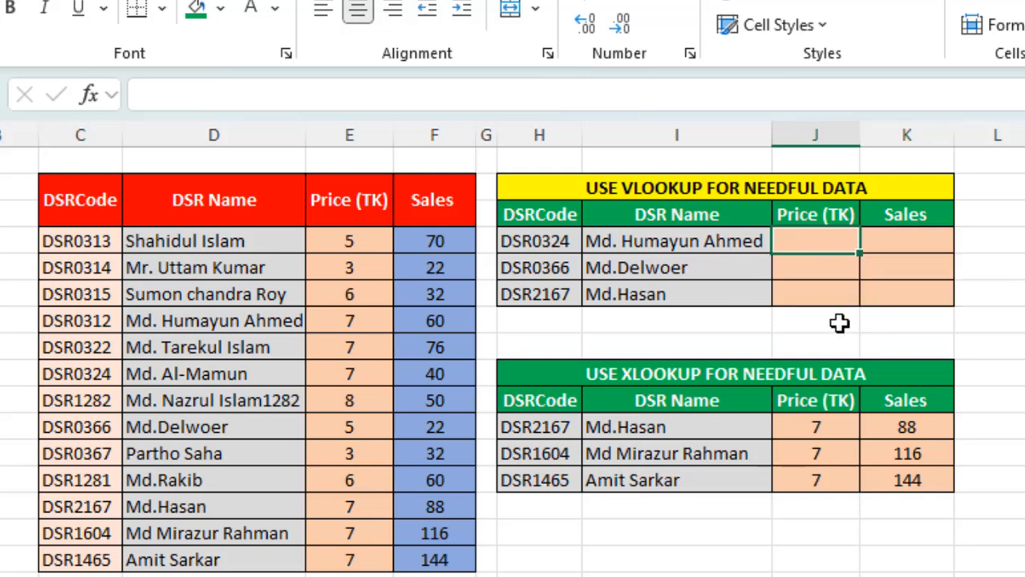
pyautogui.write('=')
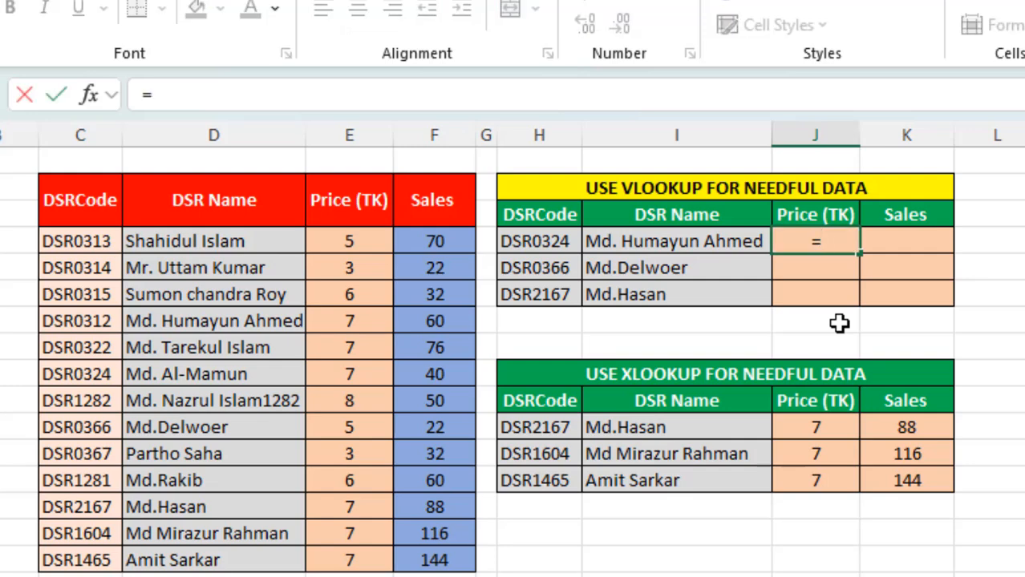
pyautogui.write('v')
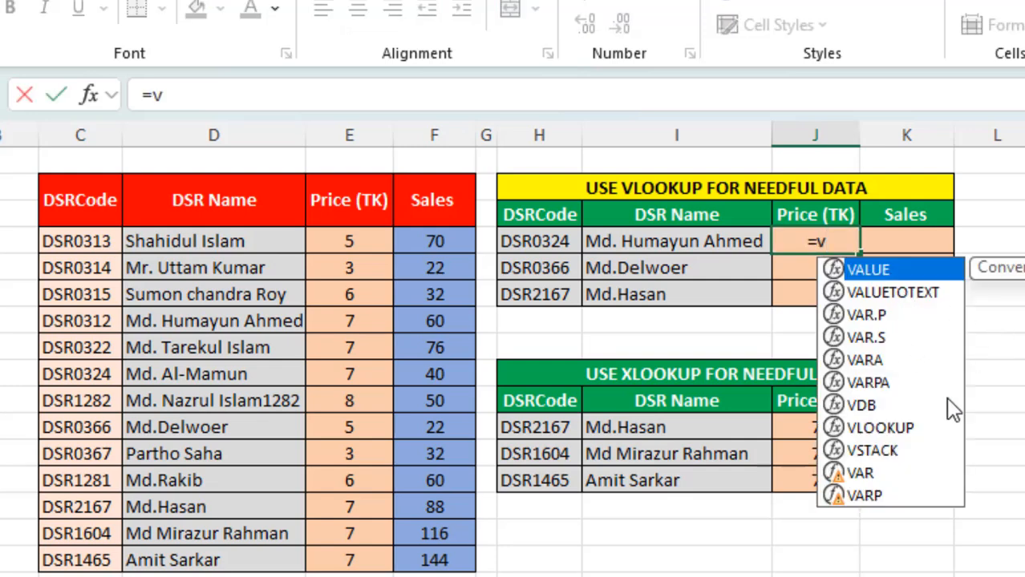
pyautogui.click(890, 433)
pyautogui.doubleClick(888, 432)
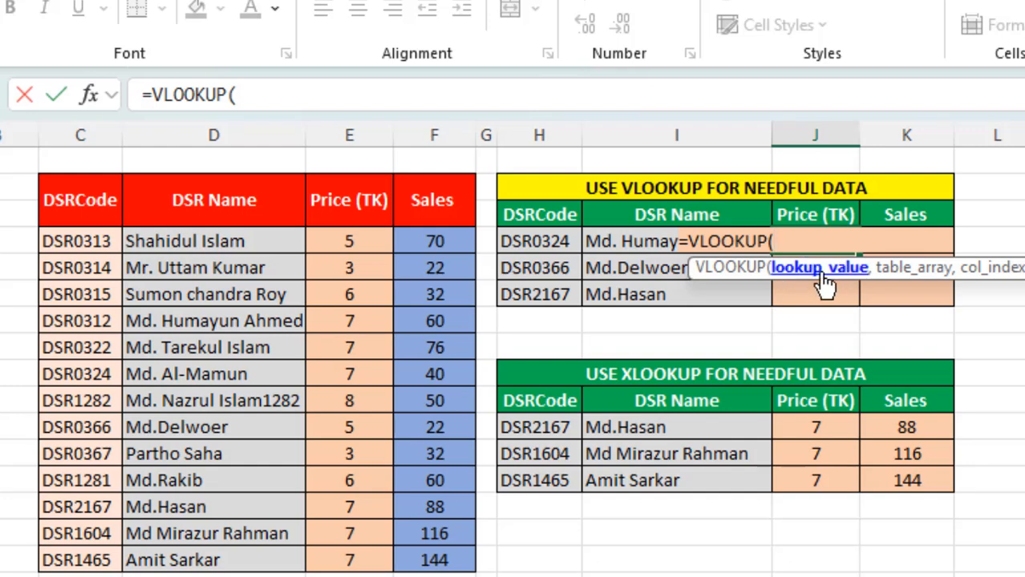
pyautogui.click(545, 243)
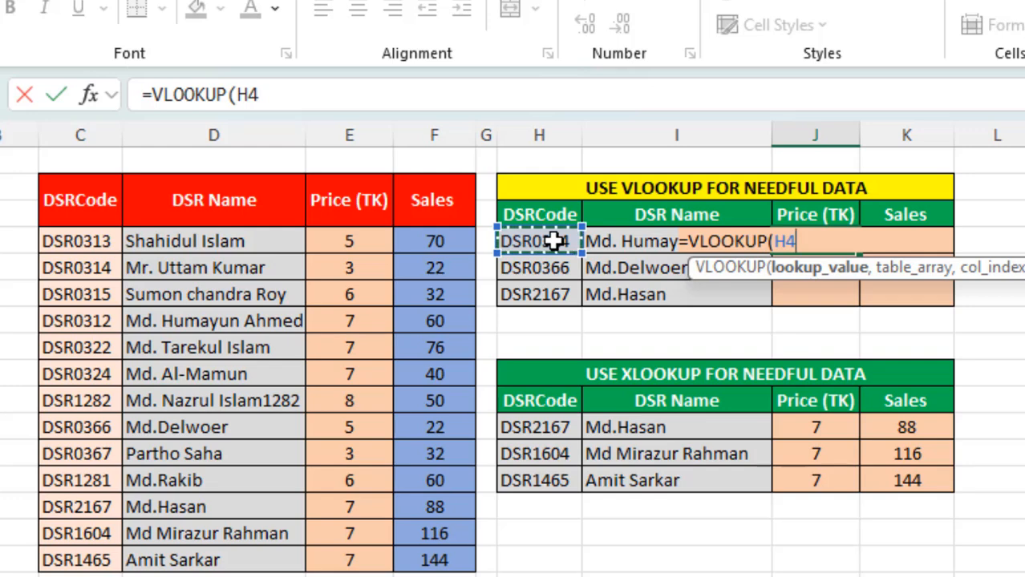
pyautogui.write(',')
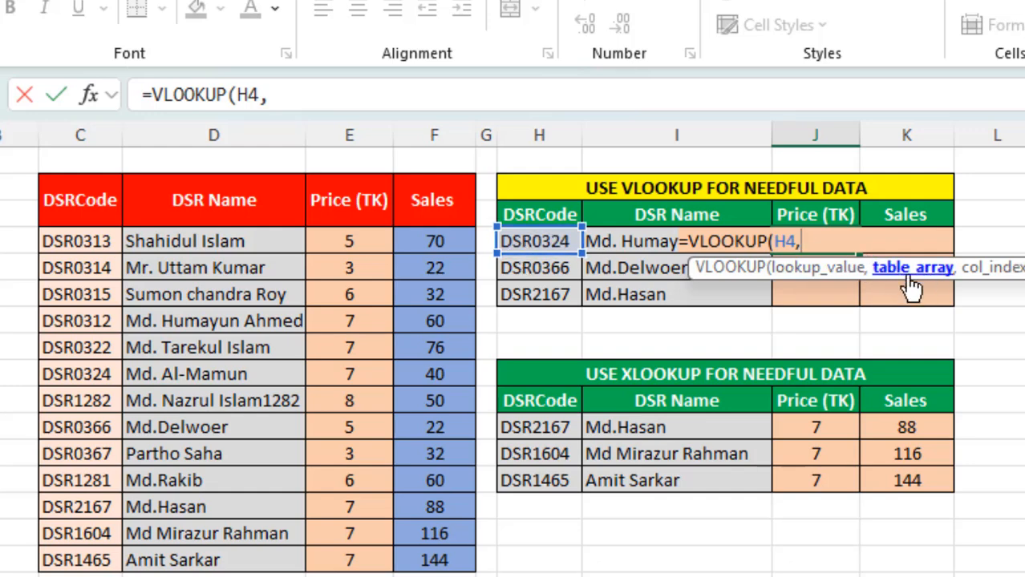
# Complete the J4 formula with table array C4:F16, column index 3 and range lookup 0 for an exact match
pyautogui.moveTo(80, 238); pyautogui.dragTo(467, 559)
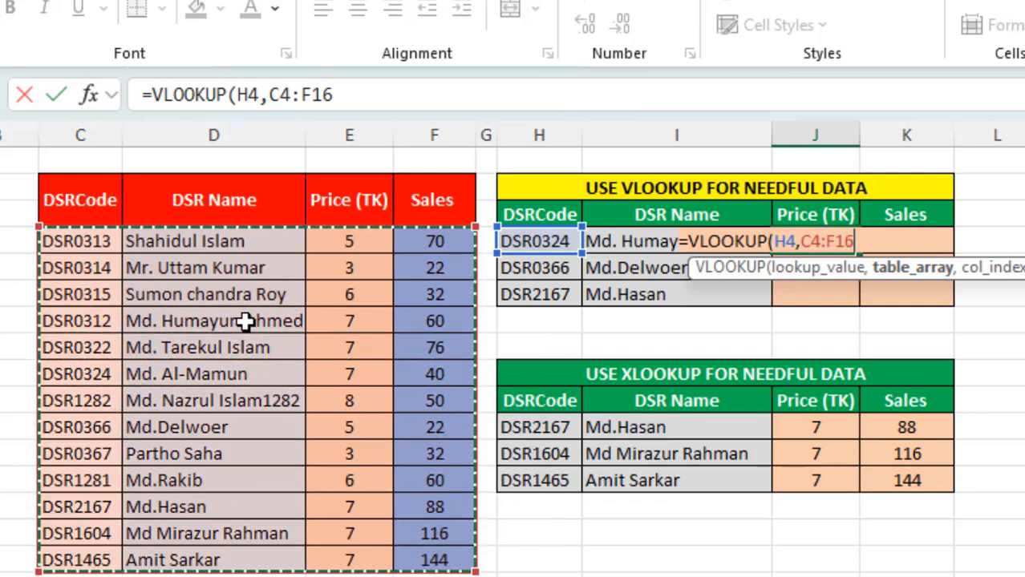
pyautogui.write(',')
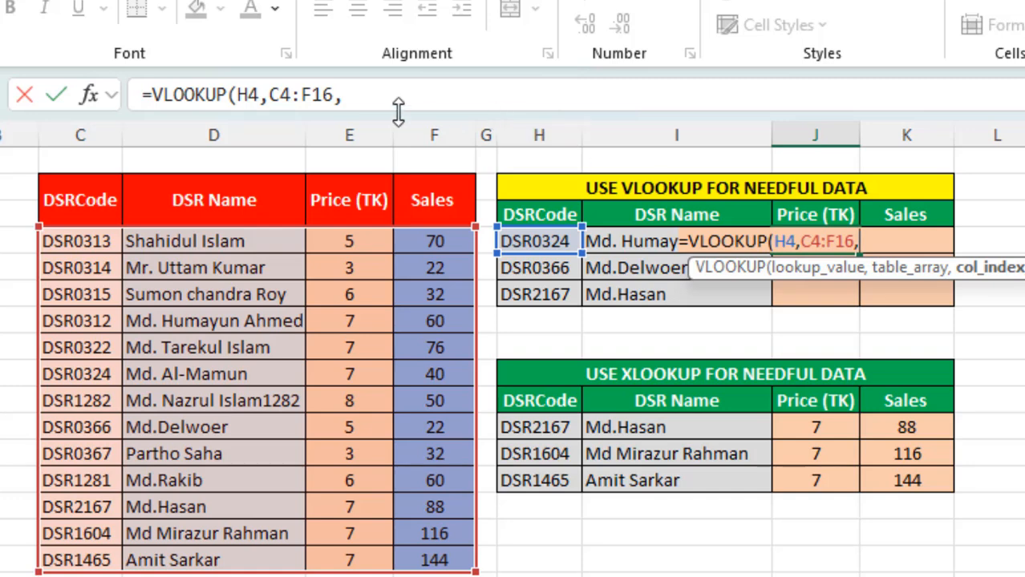
pyautogui.click(366, 97)
pyautogui.write('3')
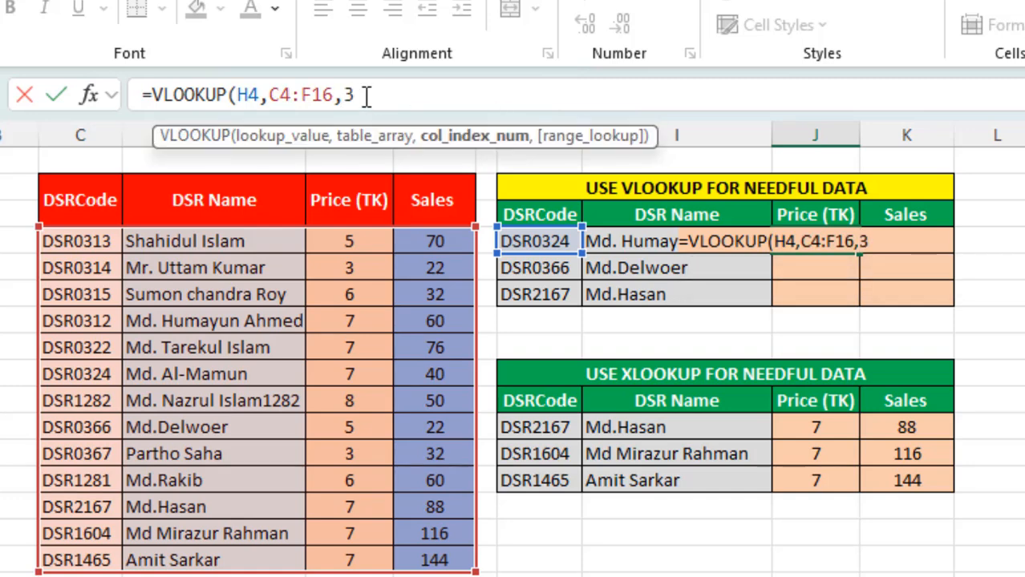
pyautogui.write(',')
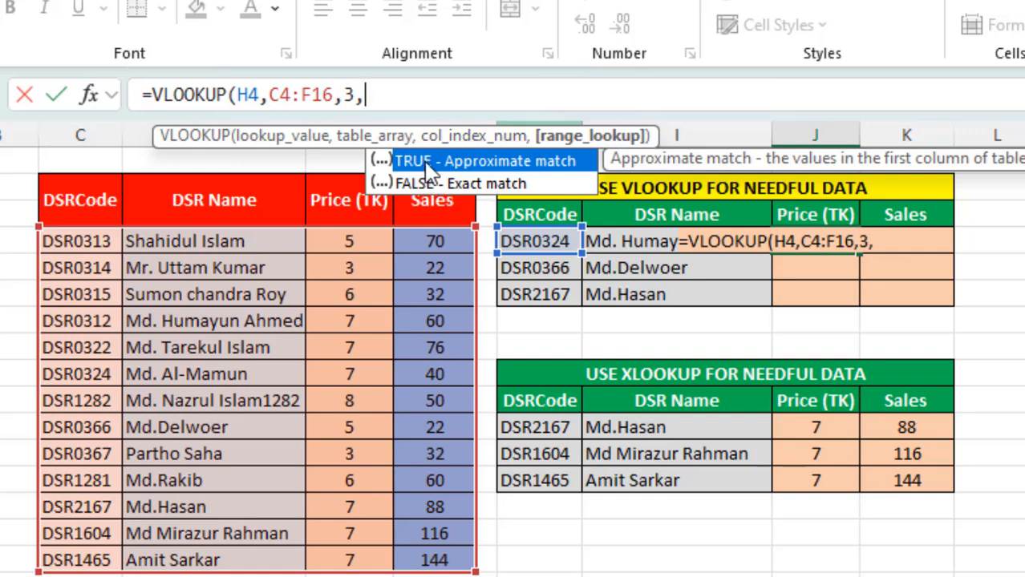
pyautogui.write('0)')
pyautogui.press('Return')
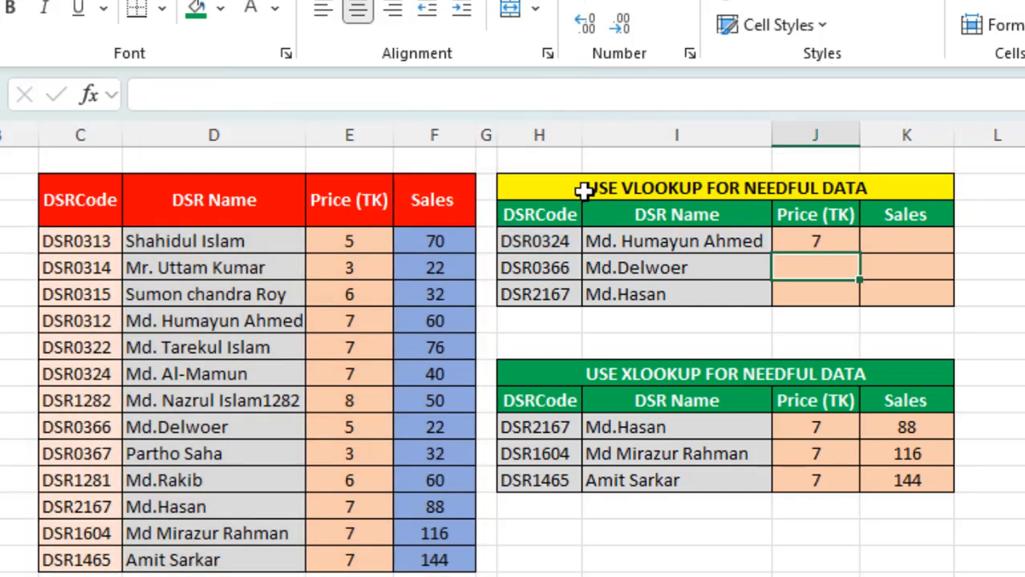
# Check the price in J4 against the source table, and fill the J4 formula down to J6
pyautogui.click(645, 248)
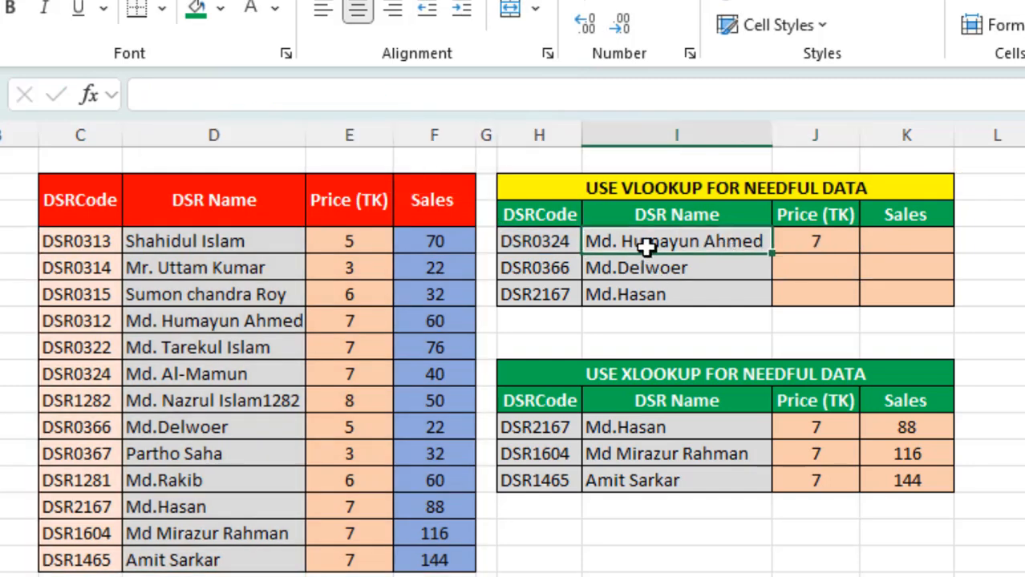
pyautogui.click(822, 238)
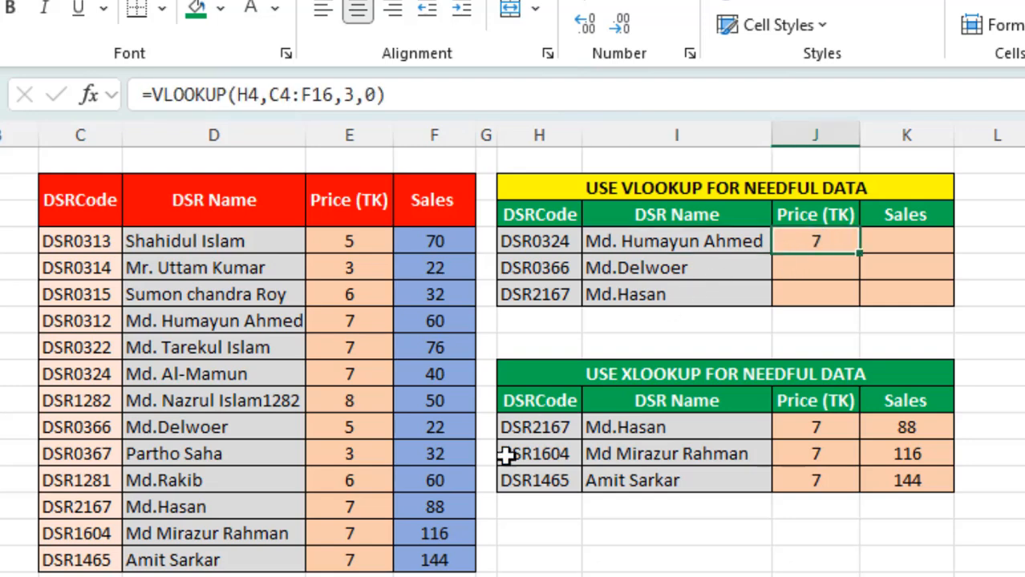
pyautogui.click(218, 321)
pyautogui.click(349, 322)
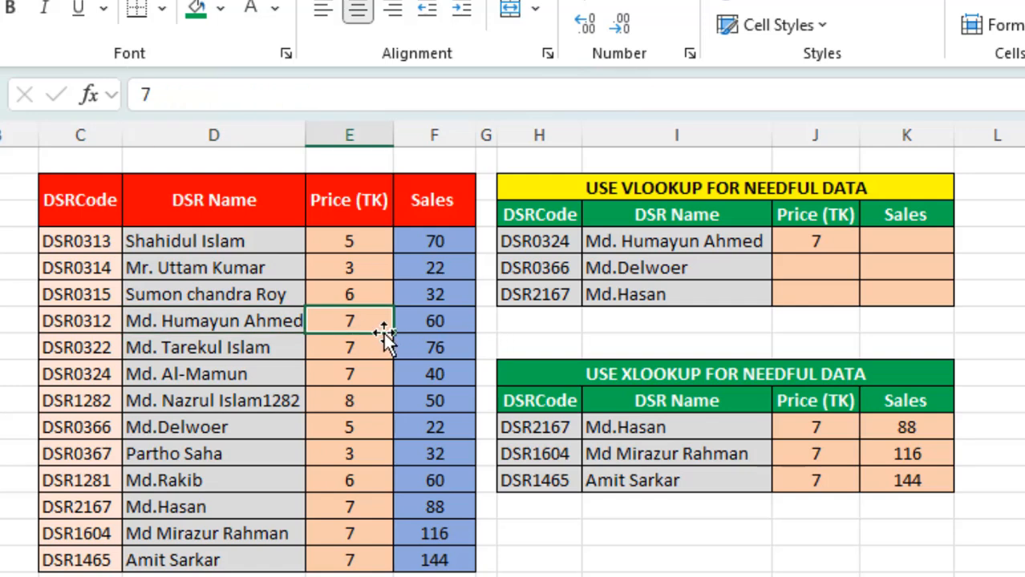
pyautogui.click(827, 244)
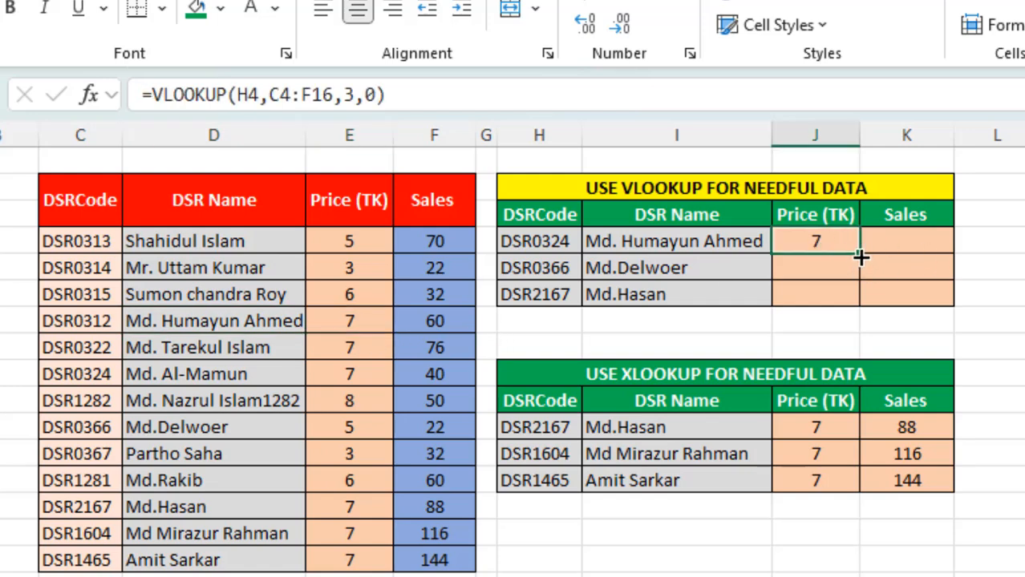
pyautogui.doubleClick(859, 257)
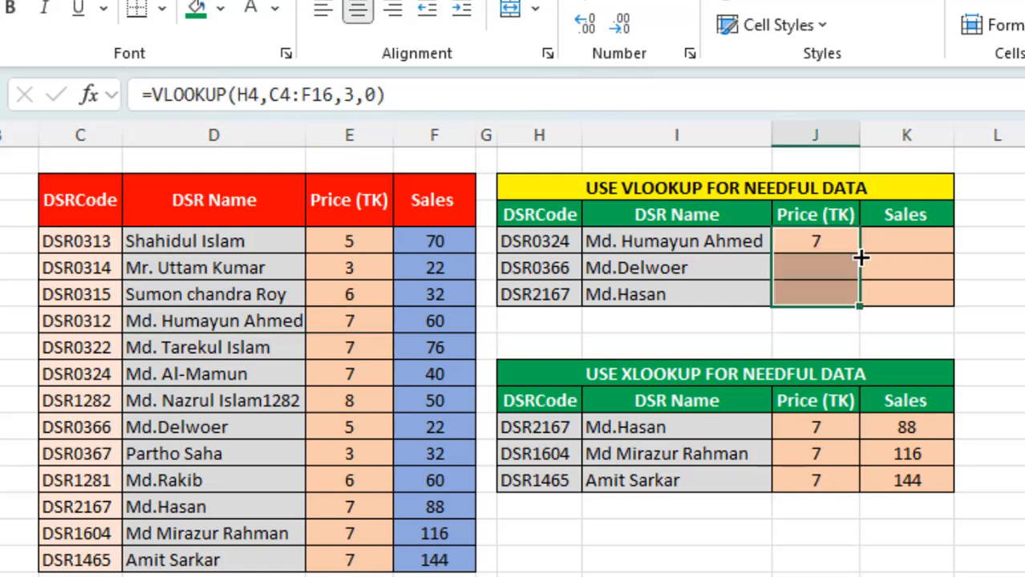
# Compare the price in J5 with its source row, and clear the Price (TK) results in J4:J6
pyautogui.click(624, 274)
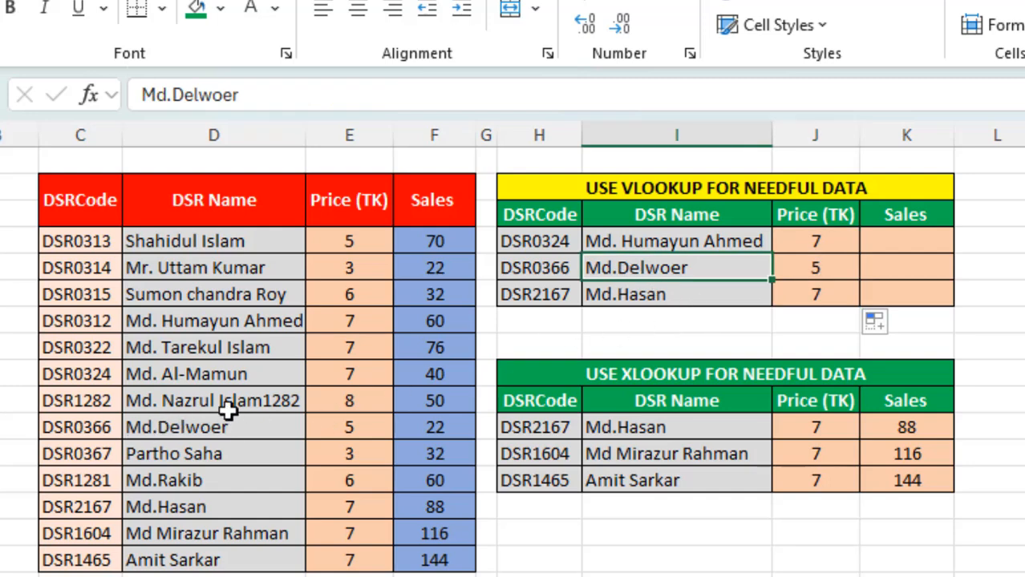
pyautogui.click(110, 430)
pyautogui.click(345, 431)
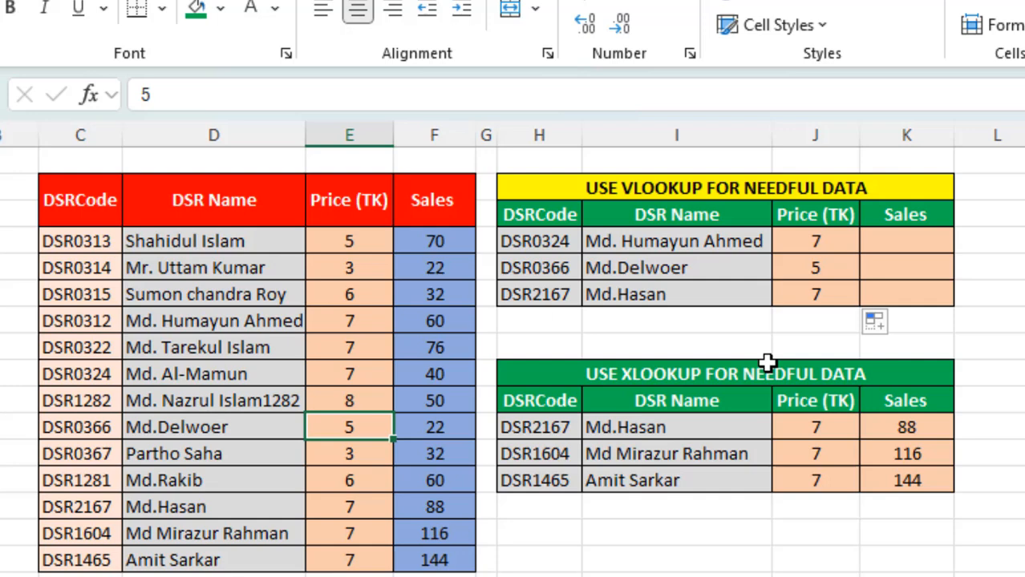
pyautogui.click(834, 267)
pyautogui.moveTo(815, 241); pyautogui.dragTo(816, 290)
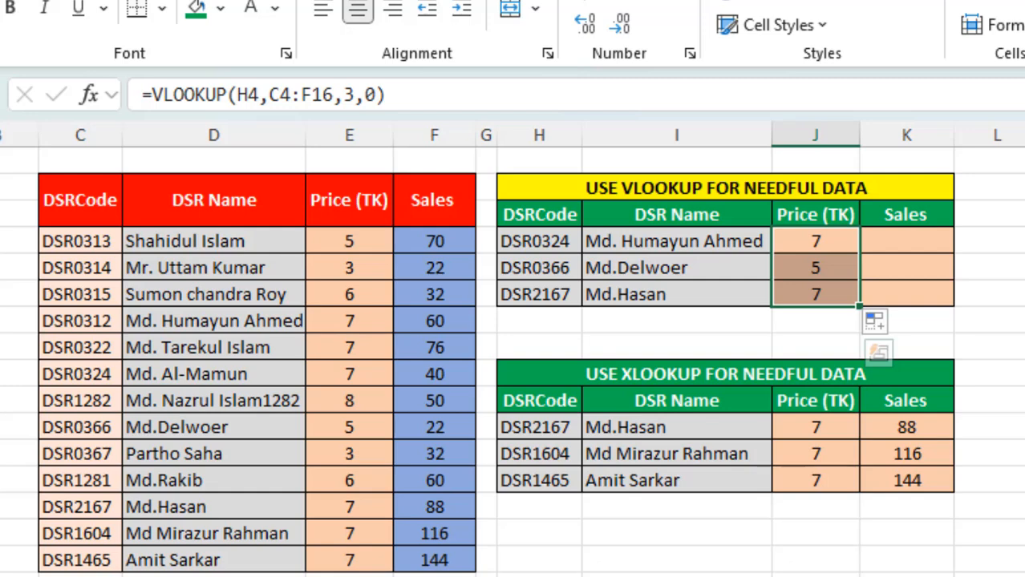
pyautogui.press('Delete')
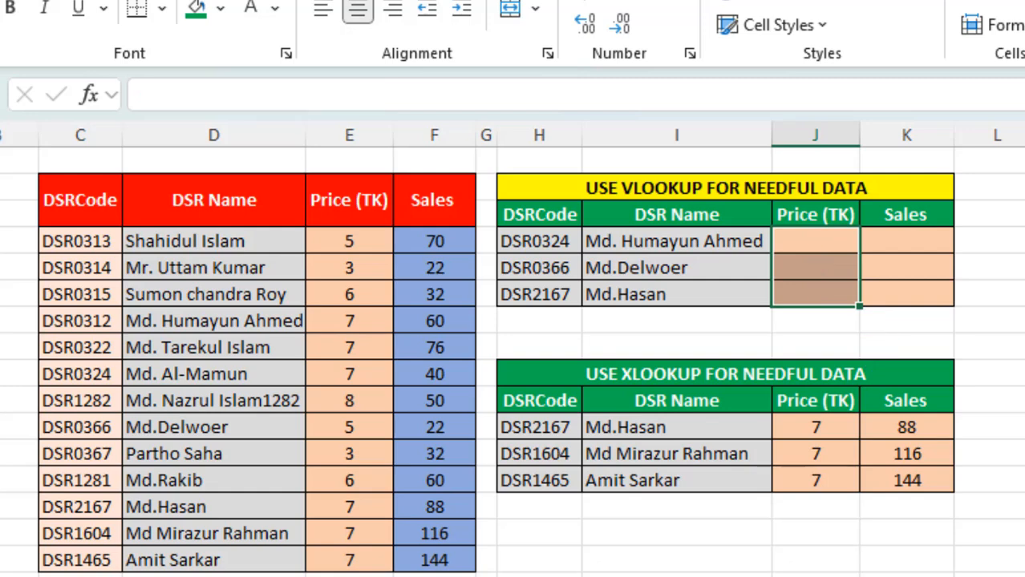
# Enter =VLOOKUP(H4,C4:F16,3,0) in J4 to look up the price for the first DSRCode
pyautogui.click(928, 249)
pyautogui.click(829, 244)
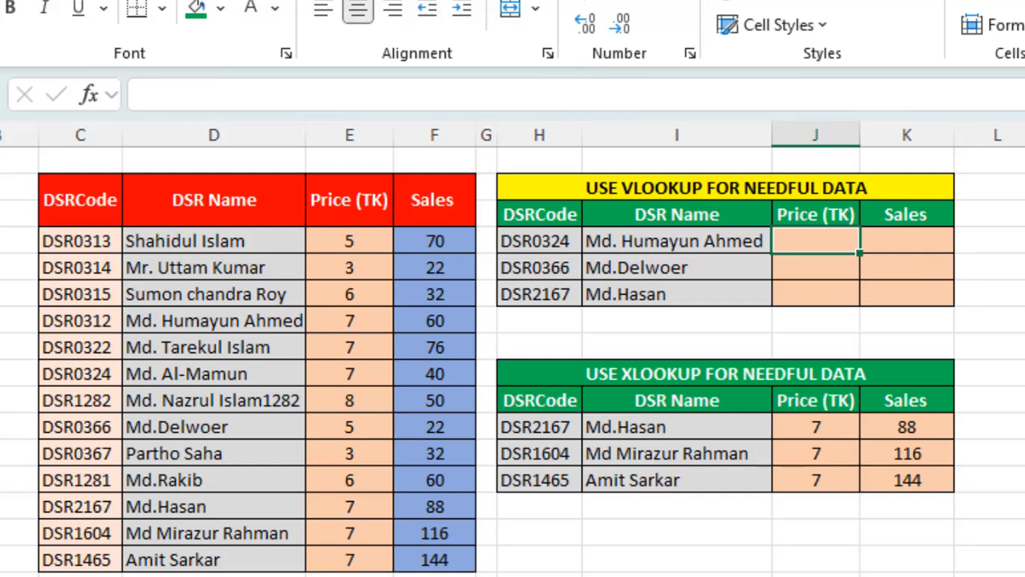
pyautogui.write('=v')
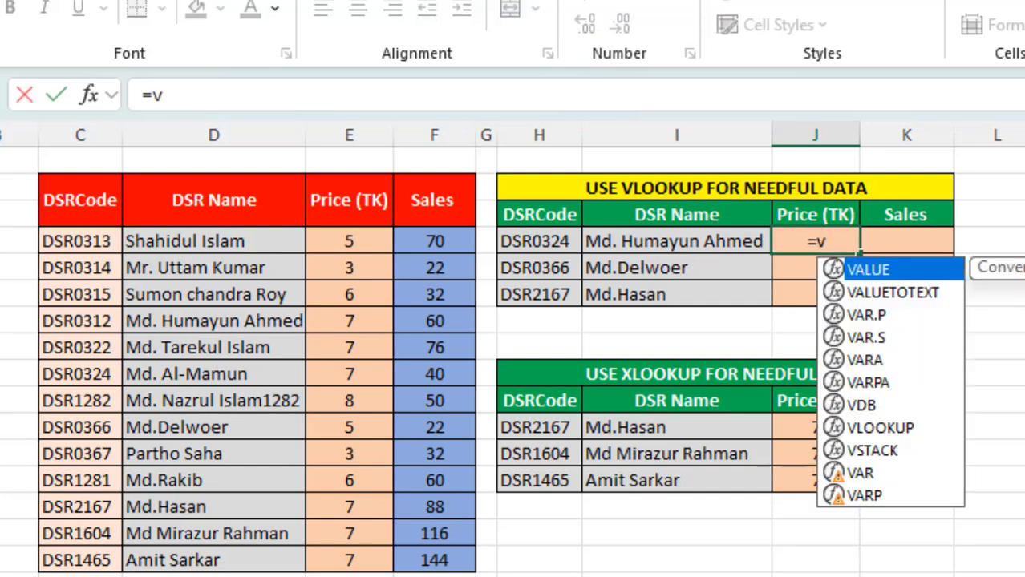
pyautogui.doubleClick(882, 429)
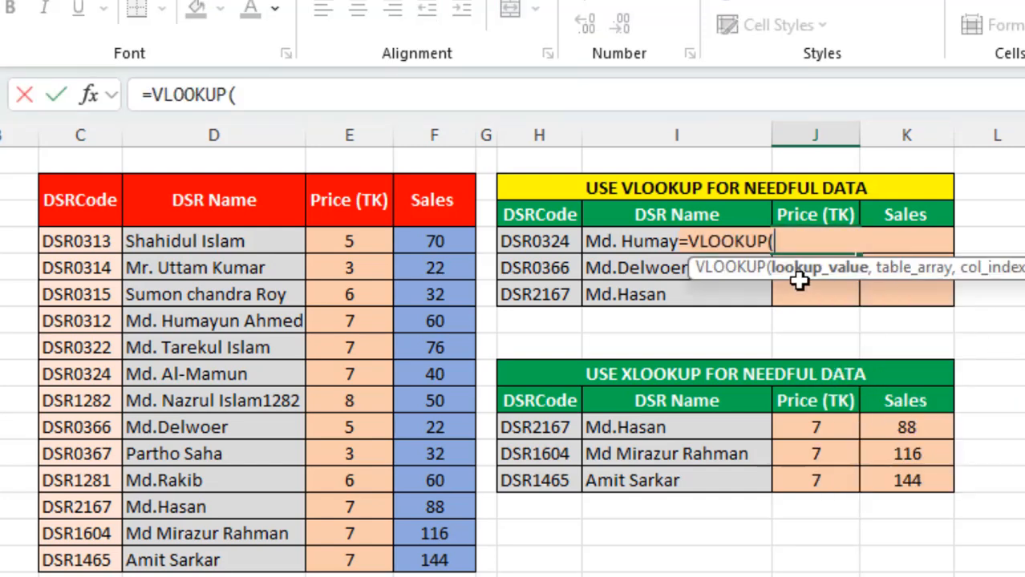
pyautogui.click(533, 242)
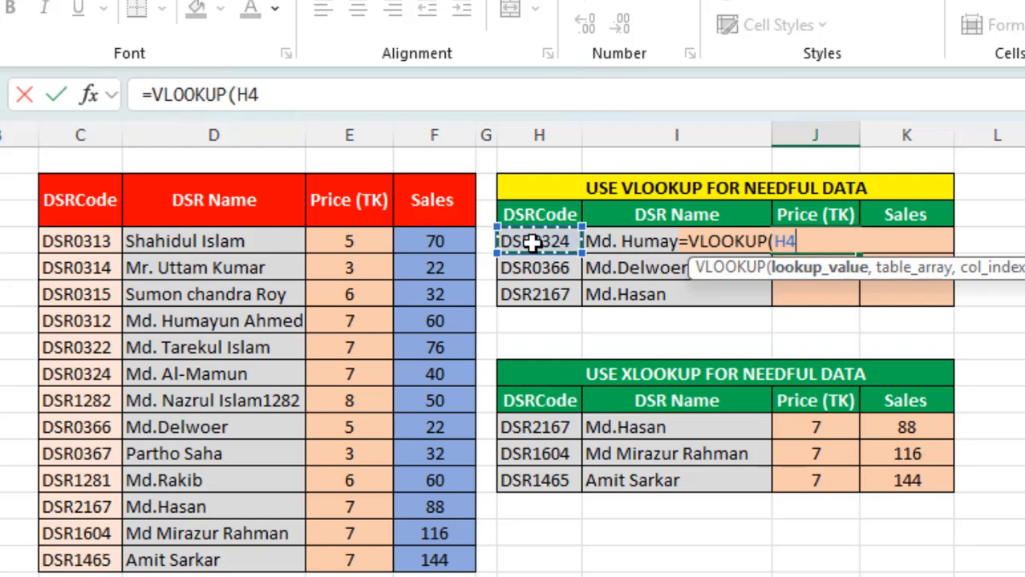
pyautogui.write(',')
pyautogui.moveTo(80, 241); pyautogui.dragTo(434, 561)
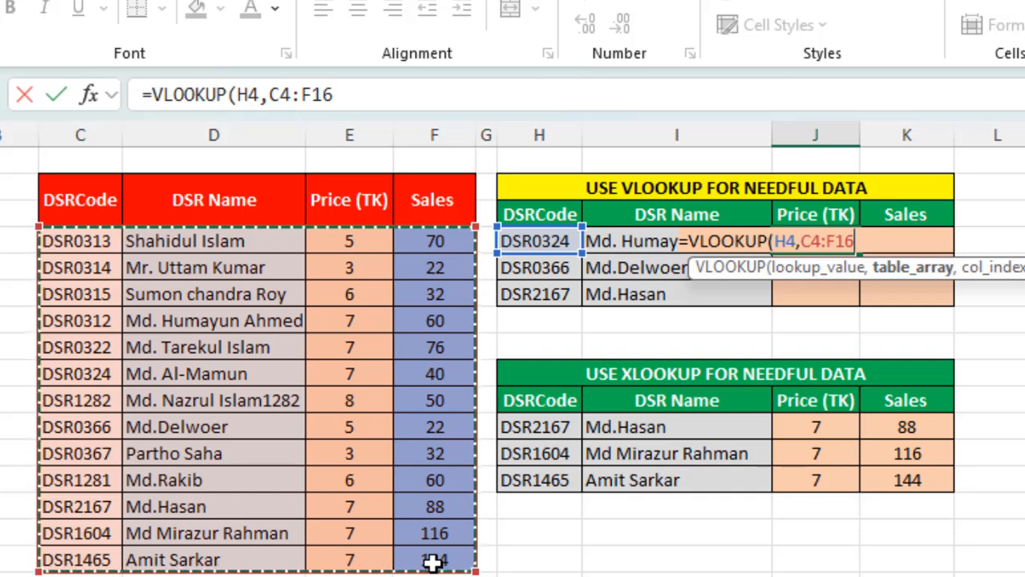
pyautogui.write(',')
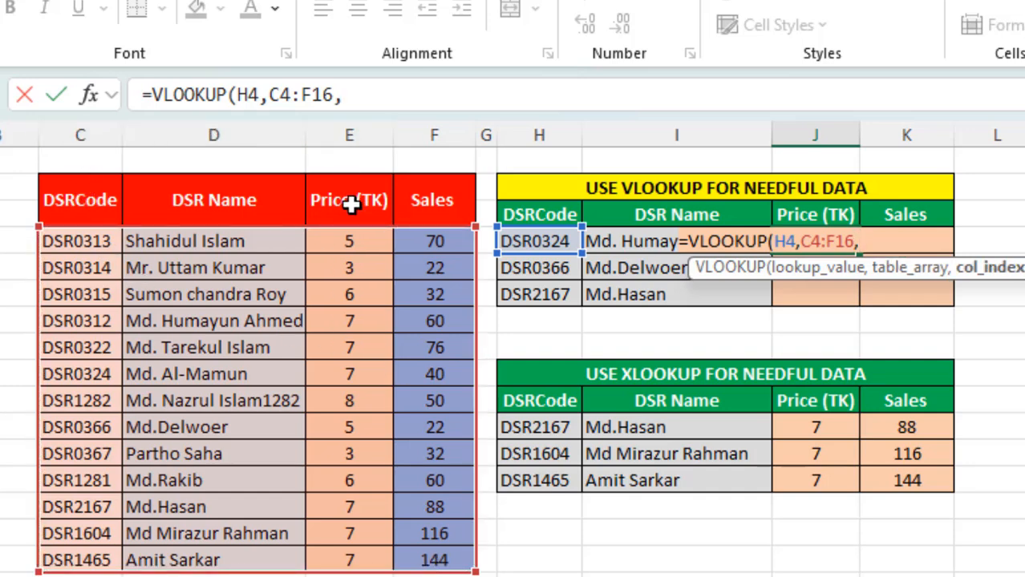
pyautogui.write('3,')
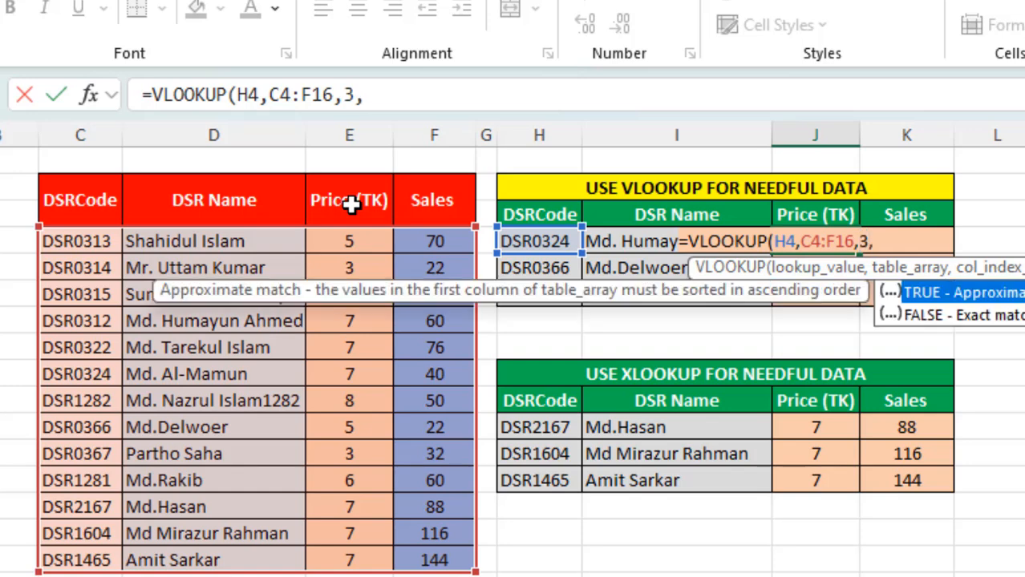
pyautogui.write('0)')
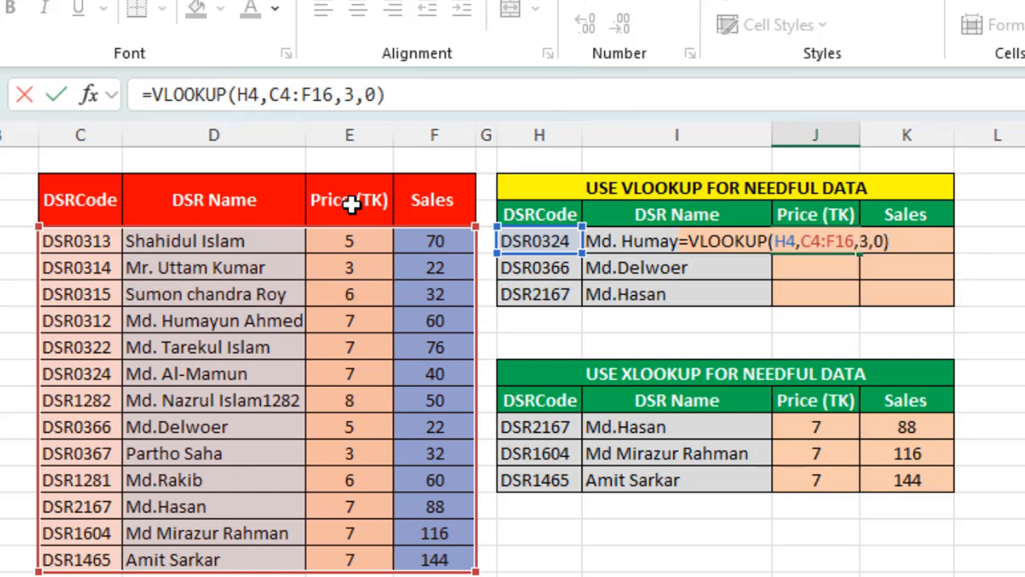
pyautogui.press('Return')
# Fill the price lookup formula from J4 down to J6
pyautogui.click(826, 241)
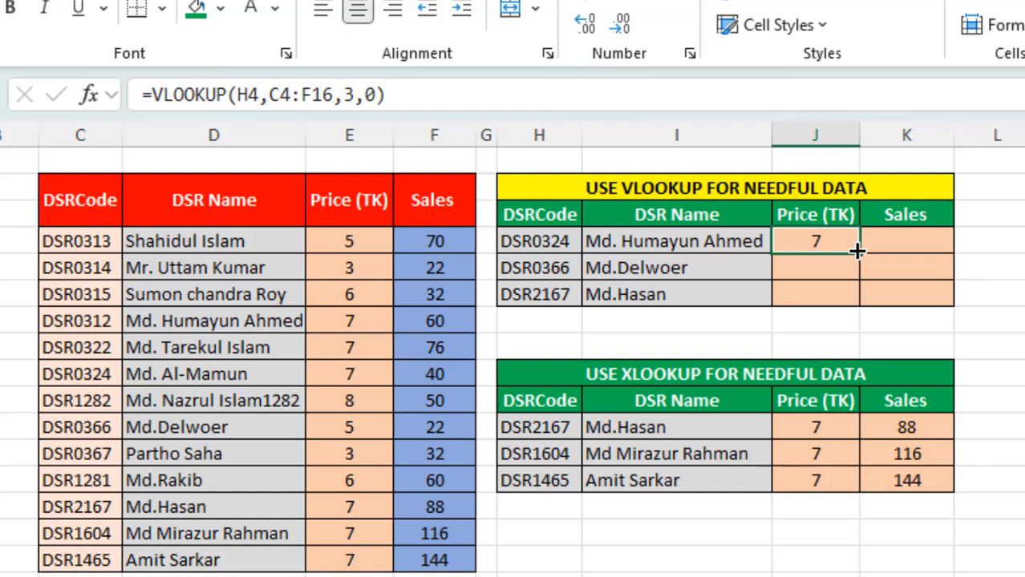
pyautogui.moveTo(857, 251); pyautogui.dragTo(822, 293)
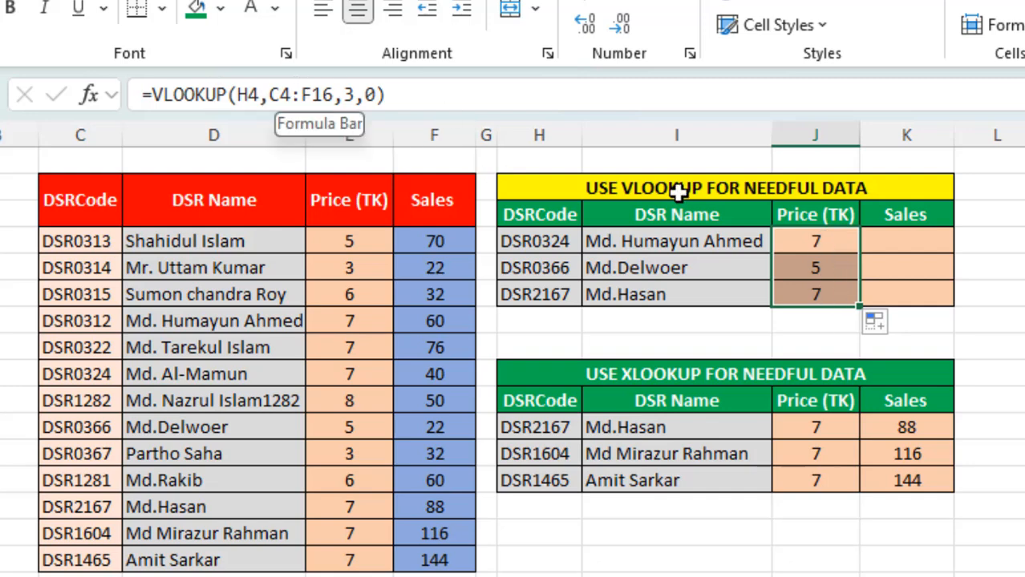
pyautogui.click(814, 245)
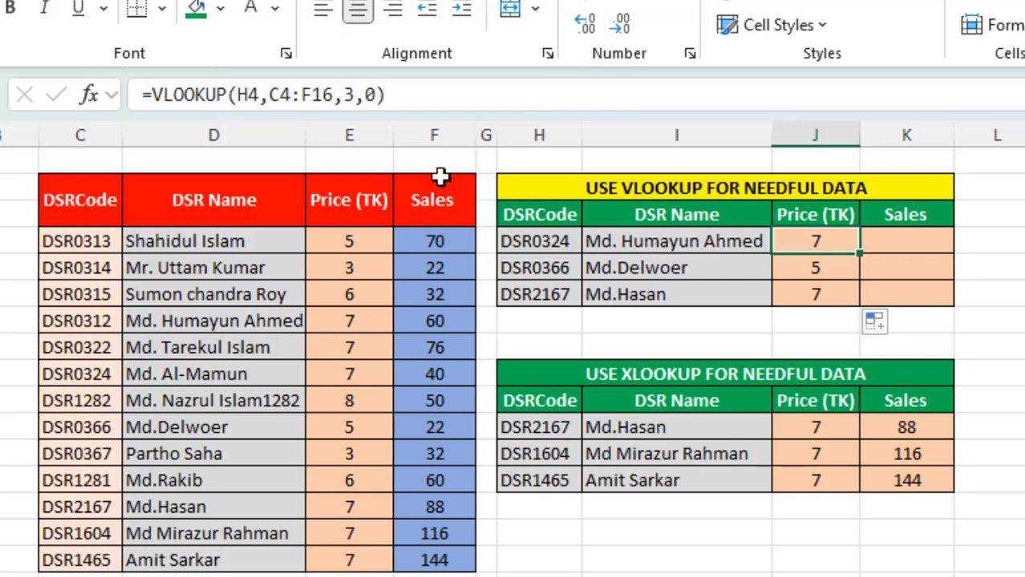
pyautogui.click(908, 240)
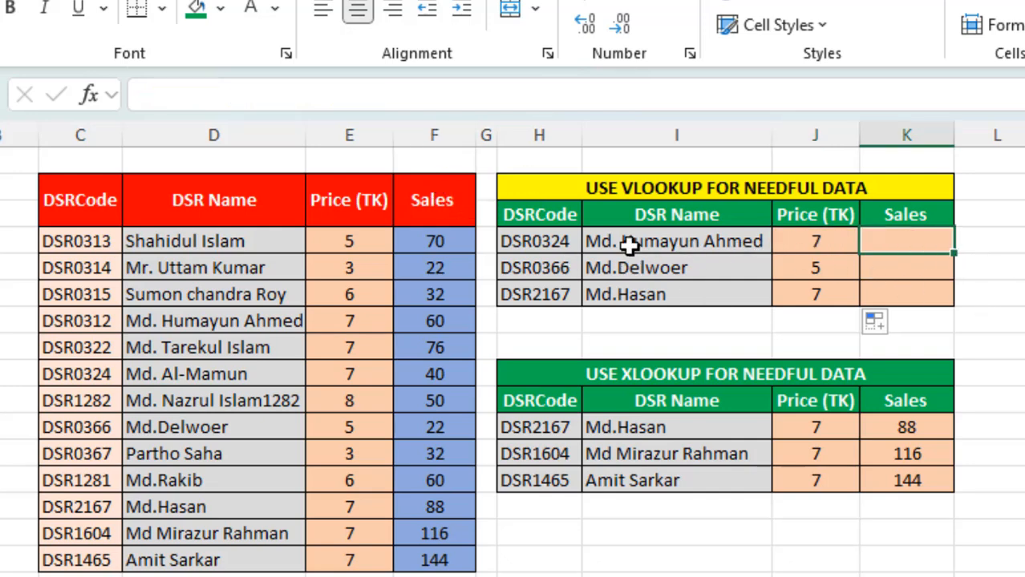
pyautogui.moveTo(824, 242); pyautogui.dragTo(860, 287)
pyautogui.click(916, 250)
pyautogui.moveTo(915, 249); pyautogui.dragTo(915, 296)
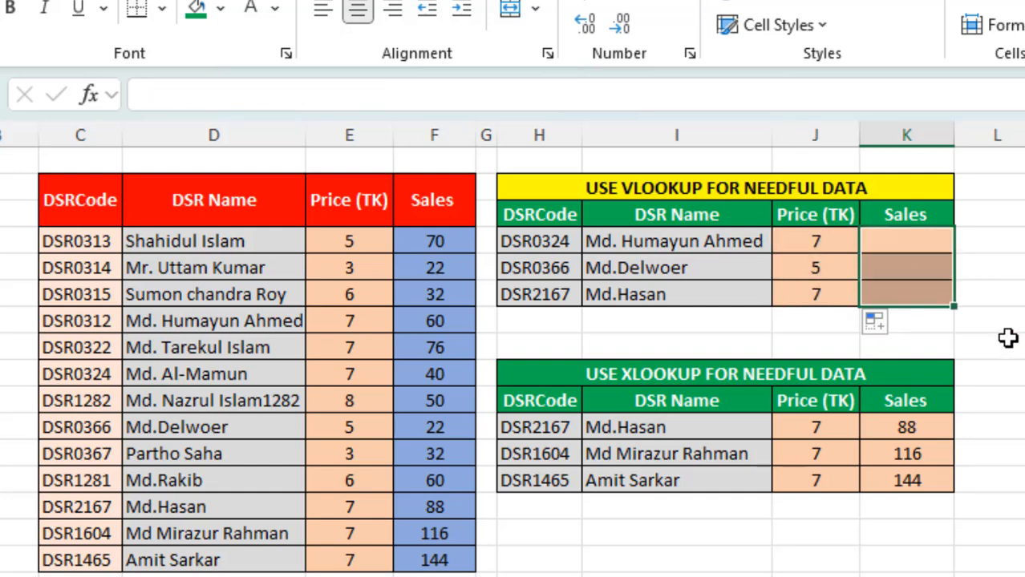
pyautogui.click(796, 241)
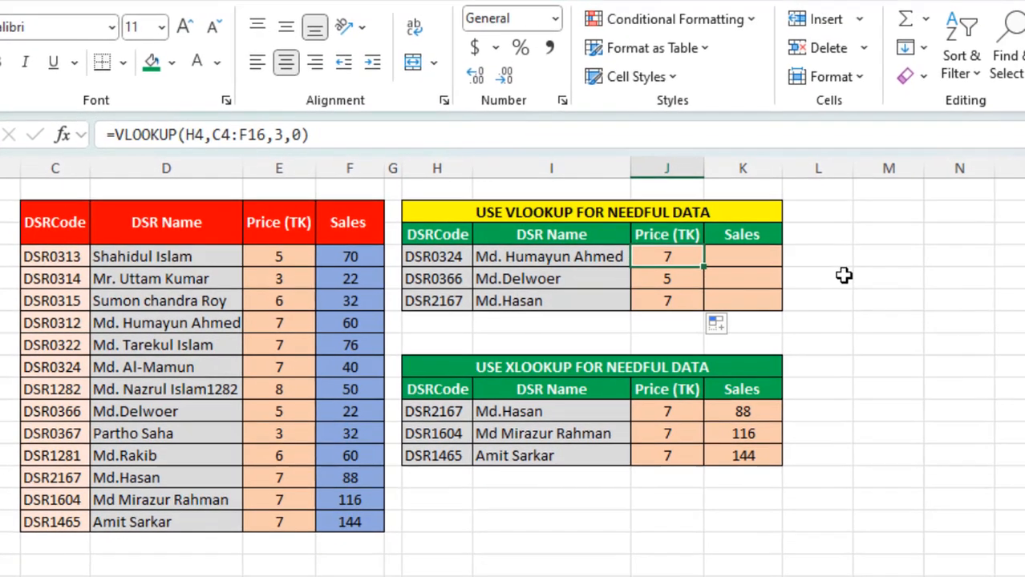
# Try to reuse the J4 price formula in K4 for Sales and inspect which cells it references
pyautogui.hotkey('ctrl', 'c')
pyautogui.click(904, 238)
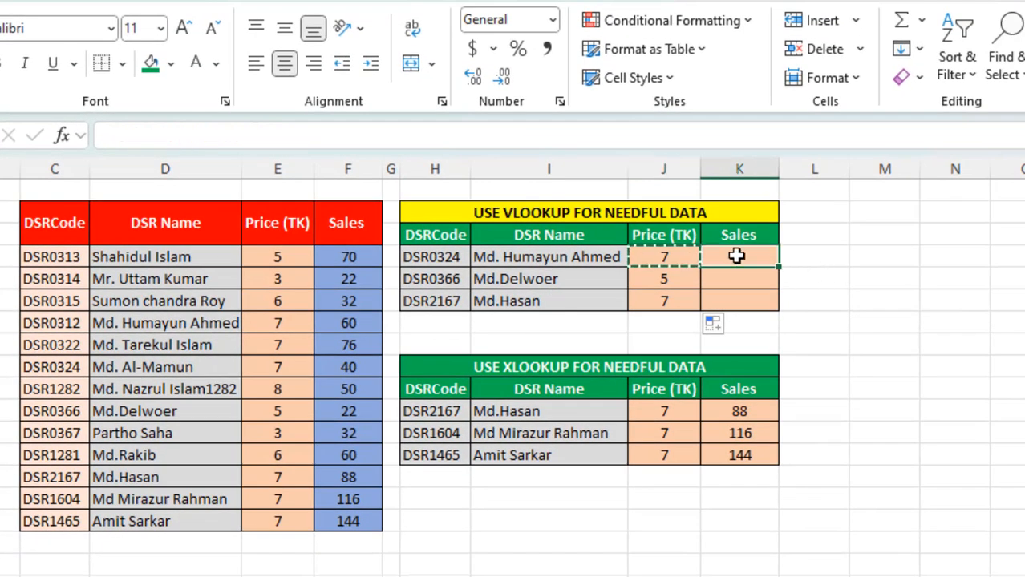
pyautogui.hotkey('ctrl', 'v')
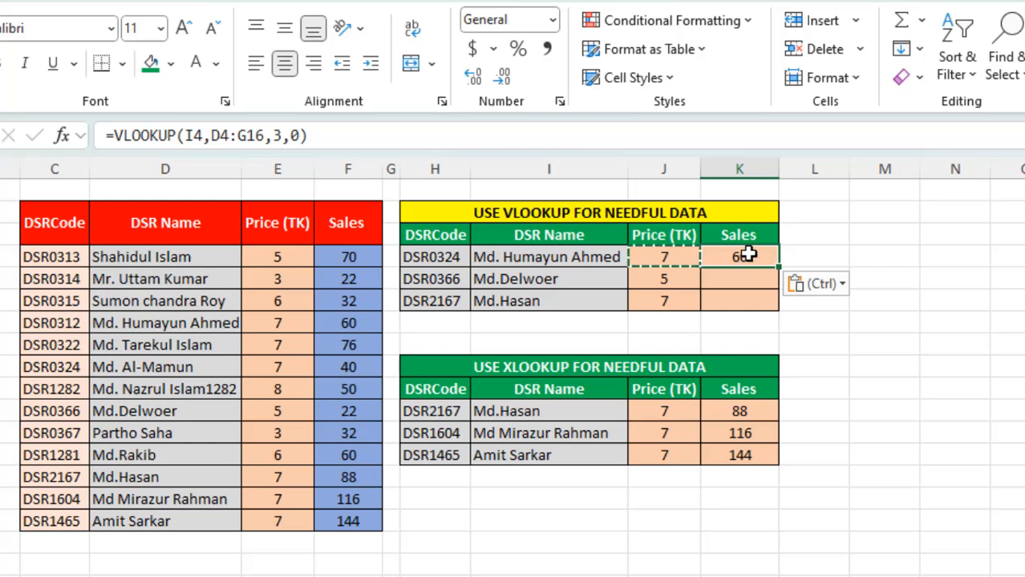
pyautogui.doubleClick(746, 256)
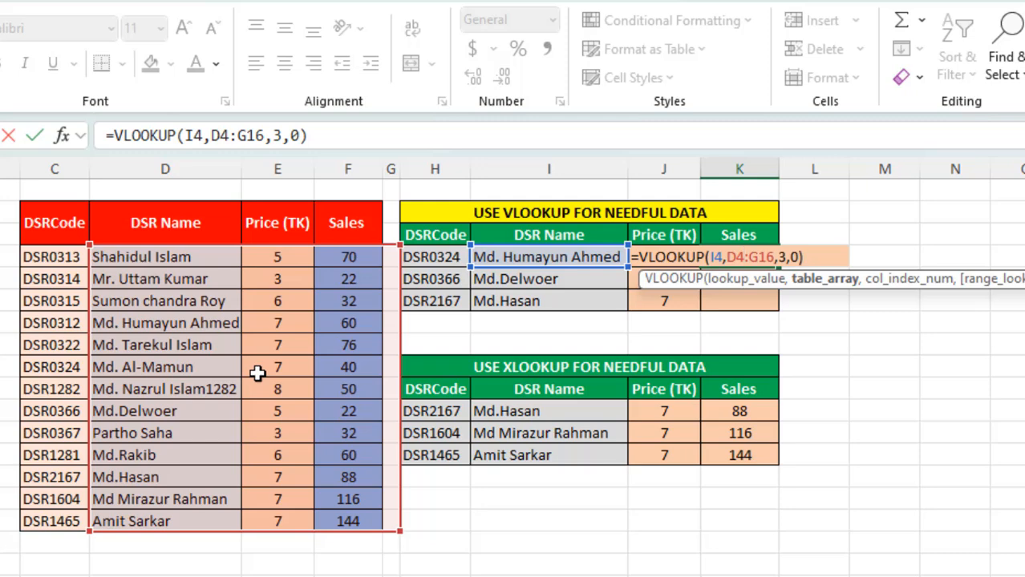
pyautogui.hotkey('ctrl', 'Return')
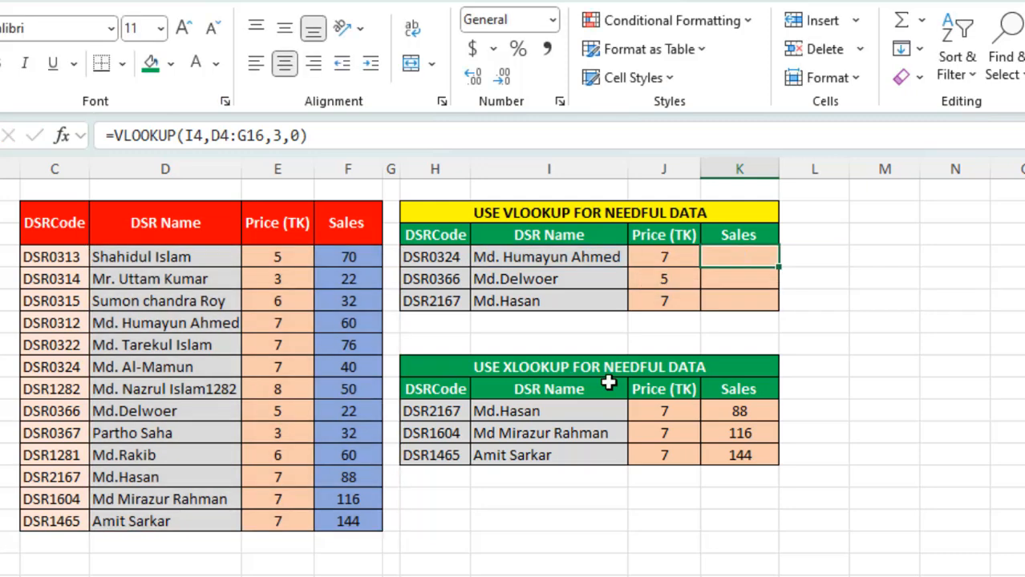
# Change the lookup value in the J4 formula to $H4 so that its column is fixed
pyautogui.click(670, 258)
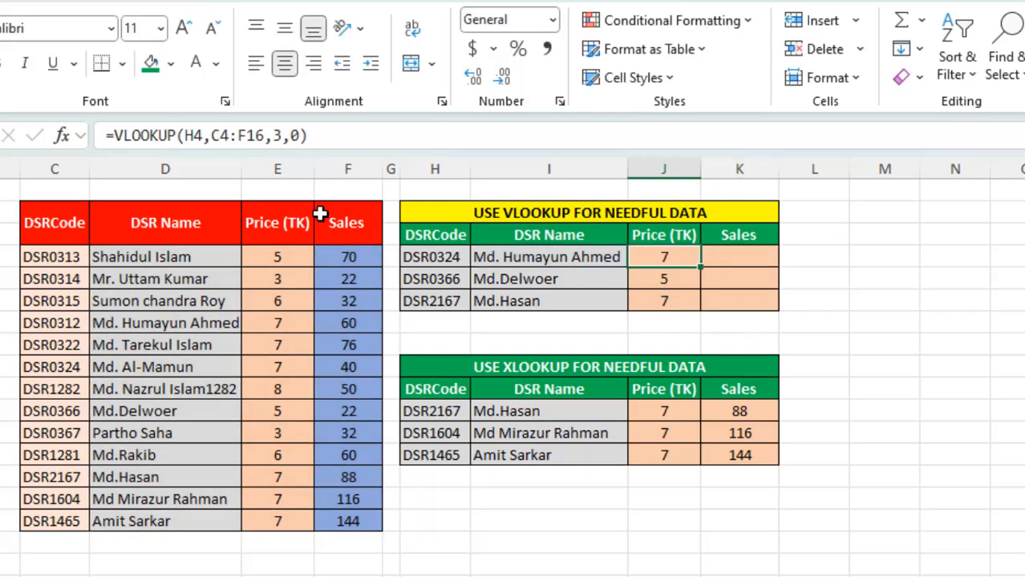
pyautogui.click(205, 136)
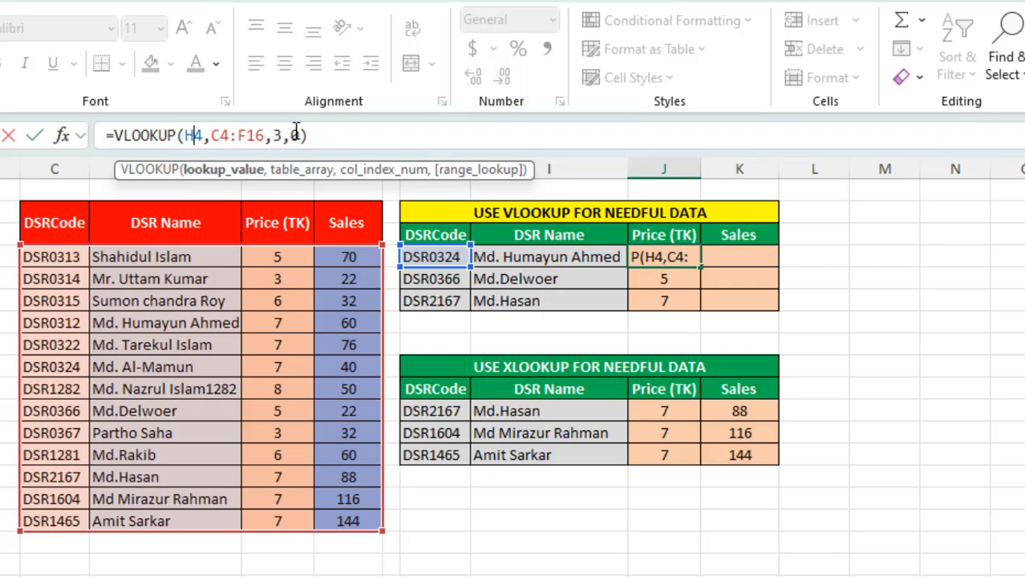
pyautogui.press('F4')
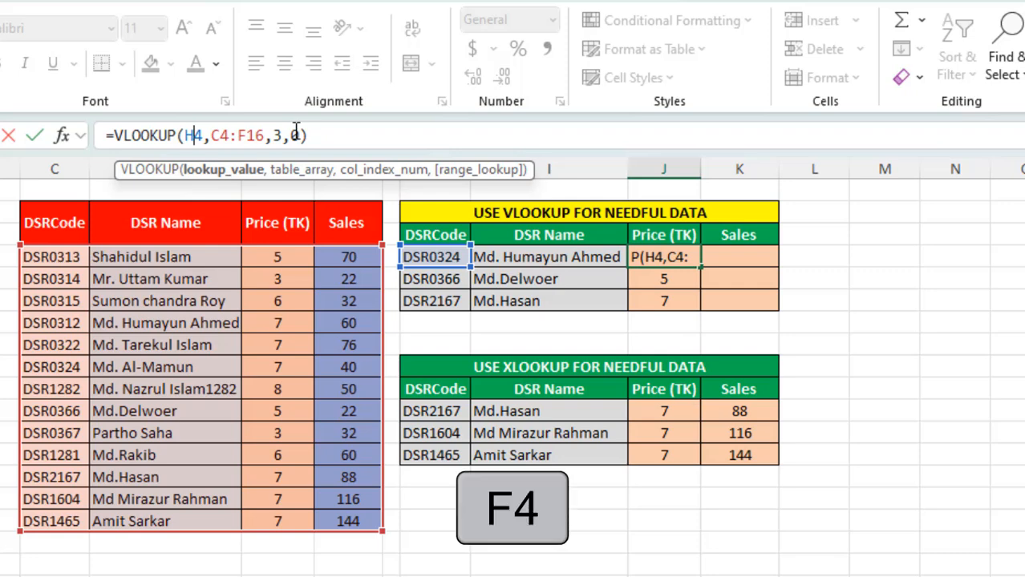
pyautogui.press('F4')
pyautogui.press('F4')
pyautogui.press('F4')
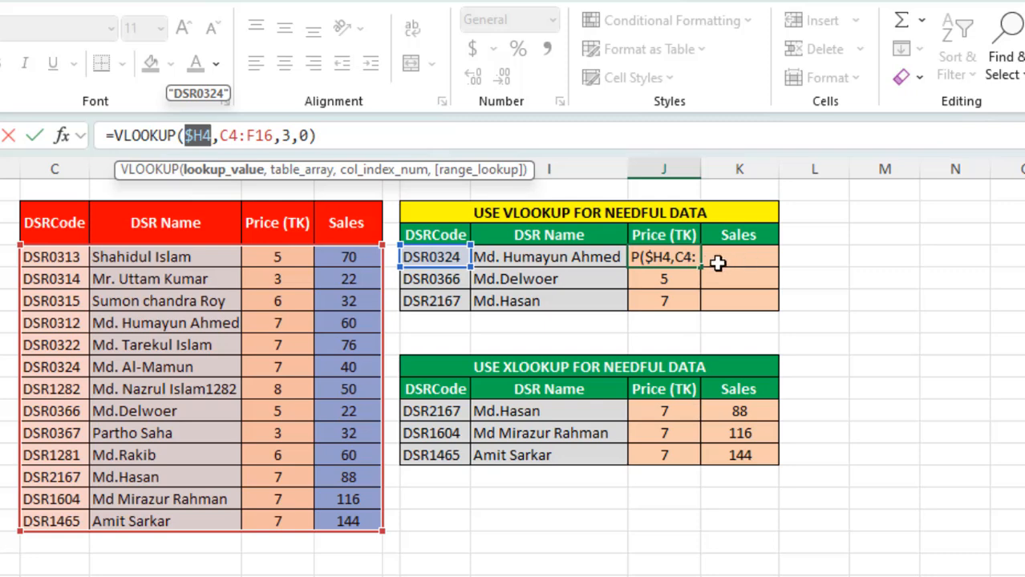
# Make the table range in the J4 formula absolute as $C$4:$F$16 and enter the formula
pyautogui.click(275, 136)
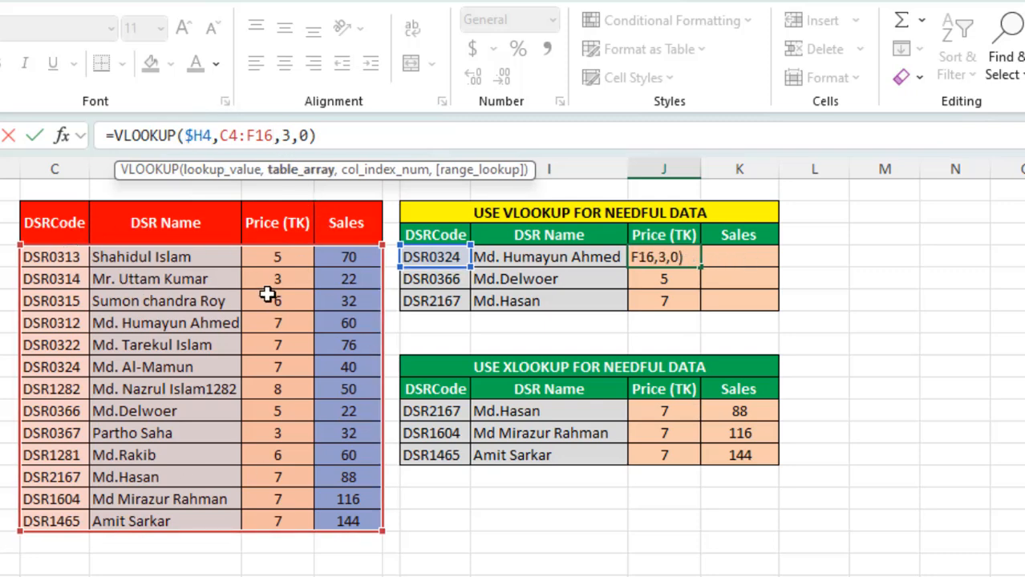
pyautogui.click(232, 134)
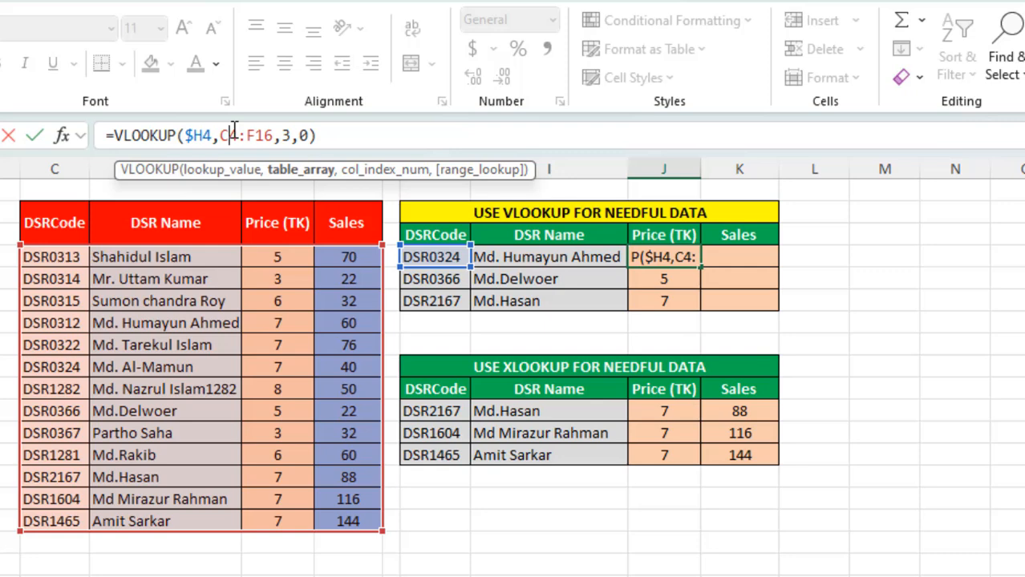
pyautogui.press('F4')
pyautogui.click(272, 135)
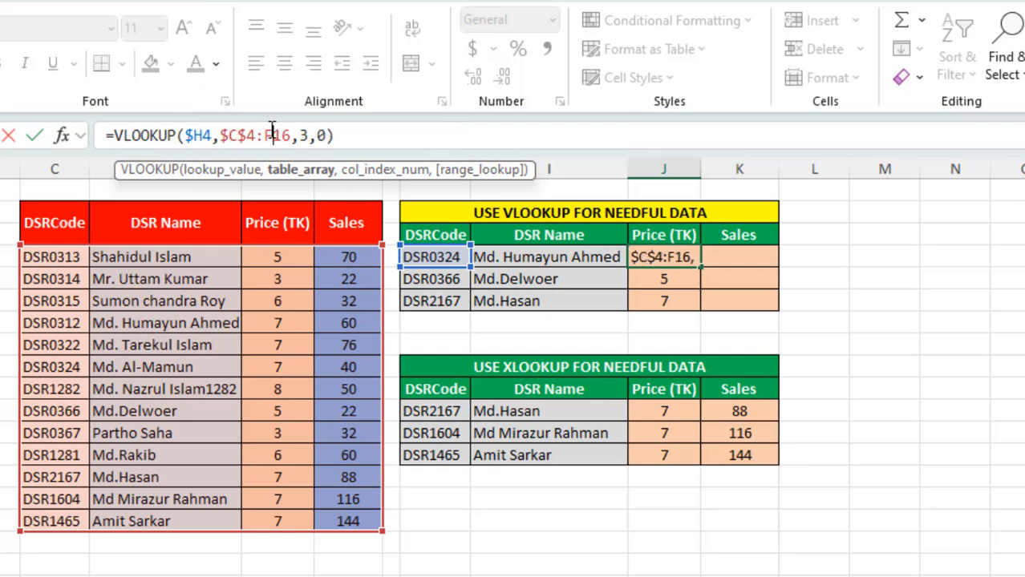
pyautogui.press('F4')
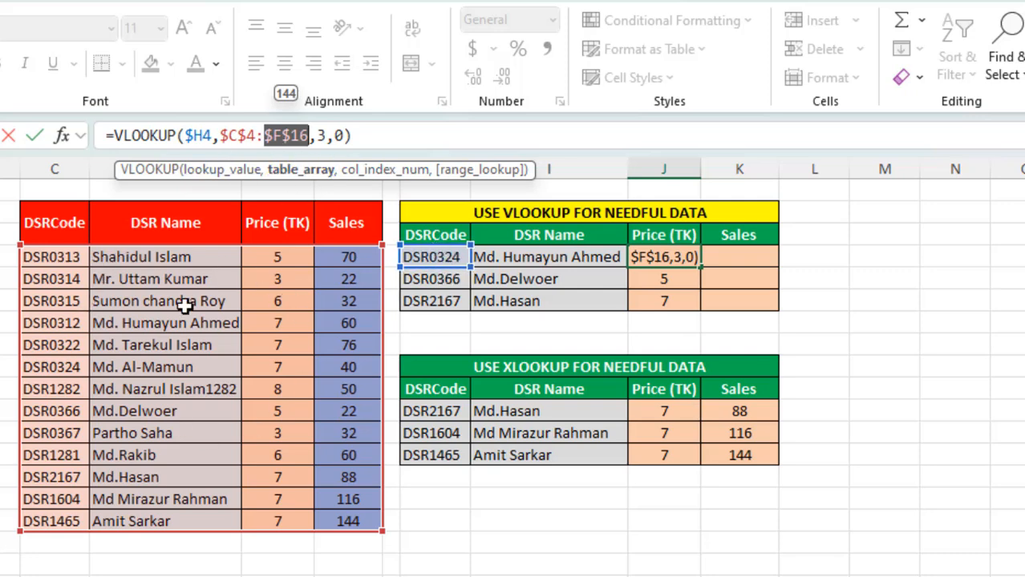
pyautogui.press('Return')
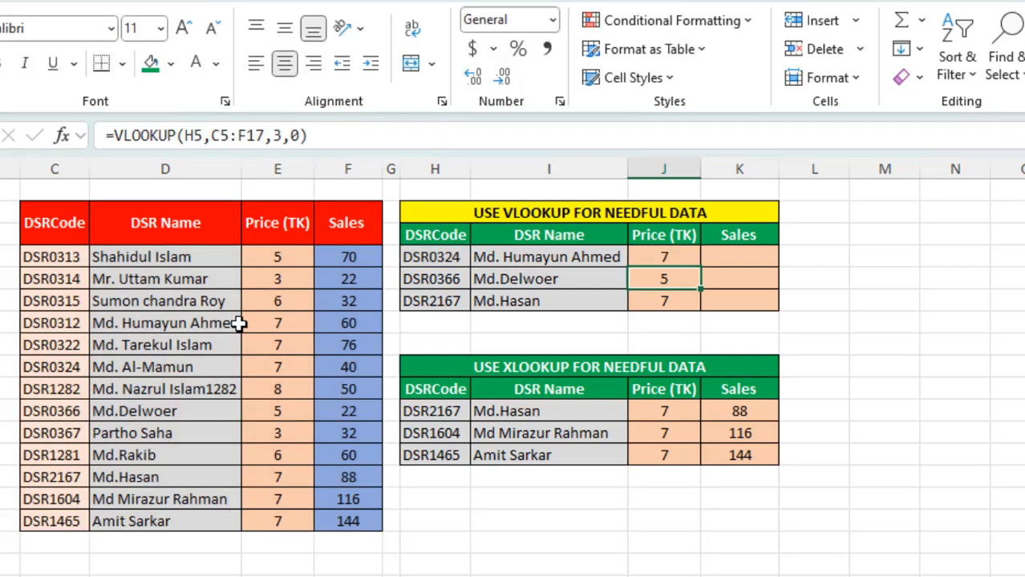
# Copy the J4 lookup formula into K4, the first Sales cell of the VLOOKUP table
pyautogui.click(672, 254)
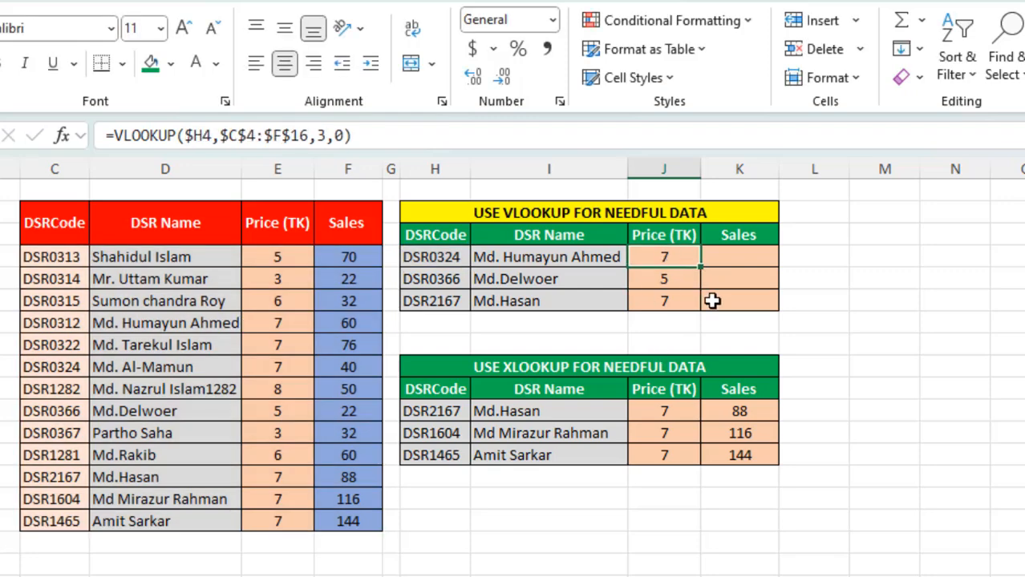
pyautogui.hotkey('ctrl', 'c')
pyautogui.click(746, 263)
pyautogui.hotkey('ctrl', 'v')
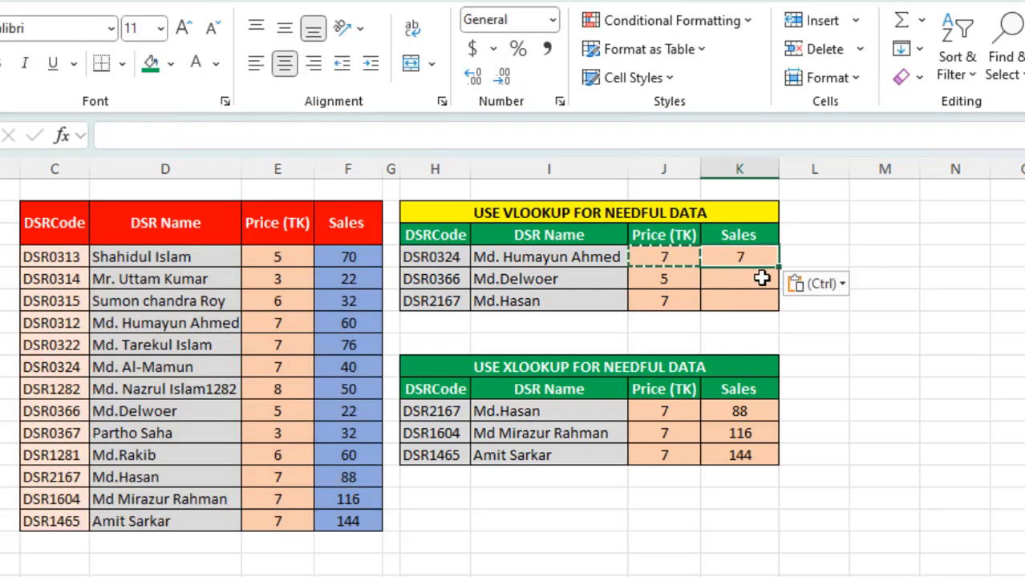
# Set the column index in the K4 VLOOKUP formula to 4 to return Sales
pyautogui.doubleClick(751, 256)
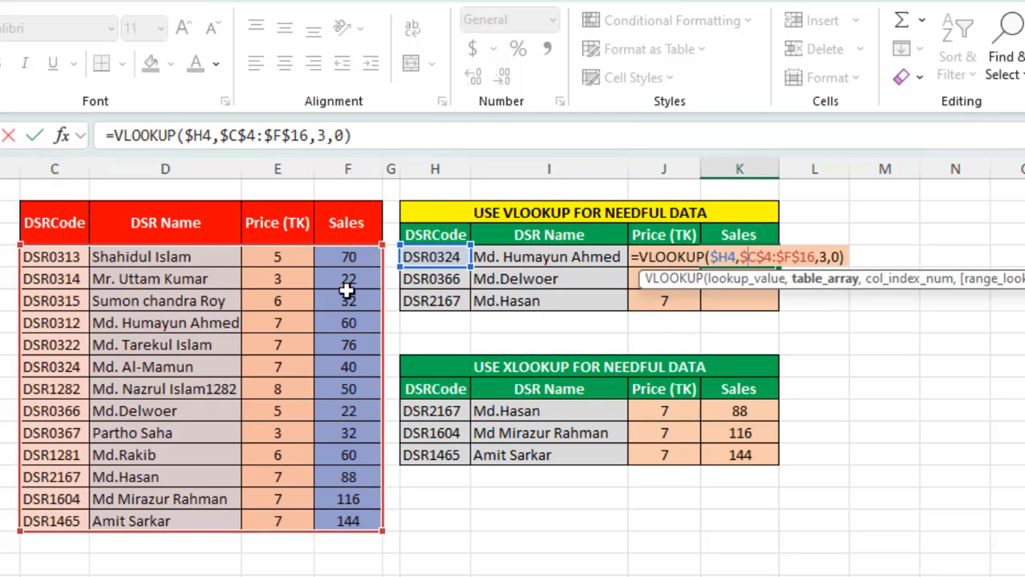
pyautogui.click(328, 137)
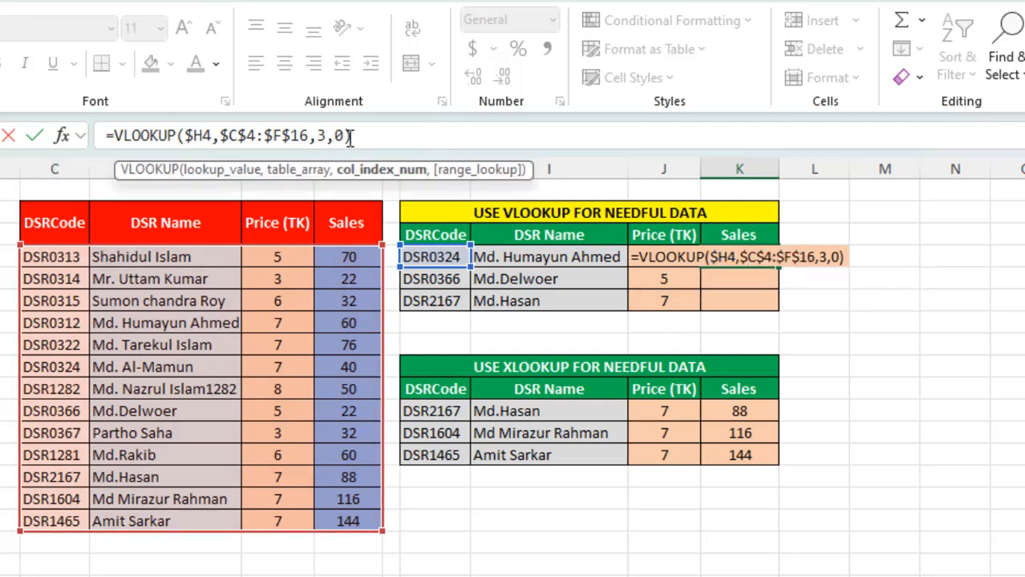
pyautogui.press('BackSpace')
pyautogui.write('4')
pyautogui.press('Return')
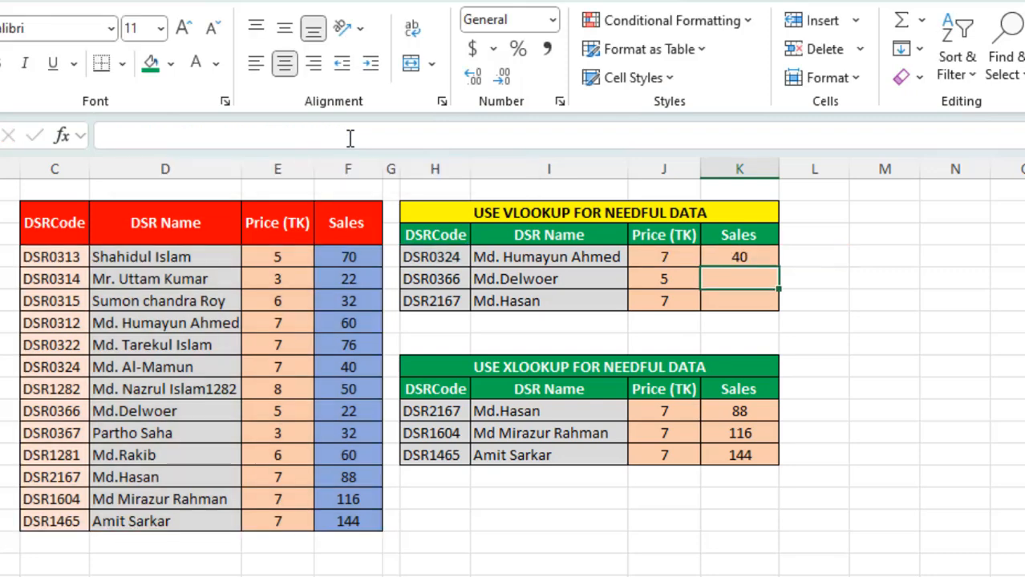
# Fill the Sales formula from K4 down to K6 and review the formulas in J4 and K4
pyautogui.click(762, 261)
pyautogui.doubleClick(779, 265)
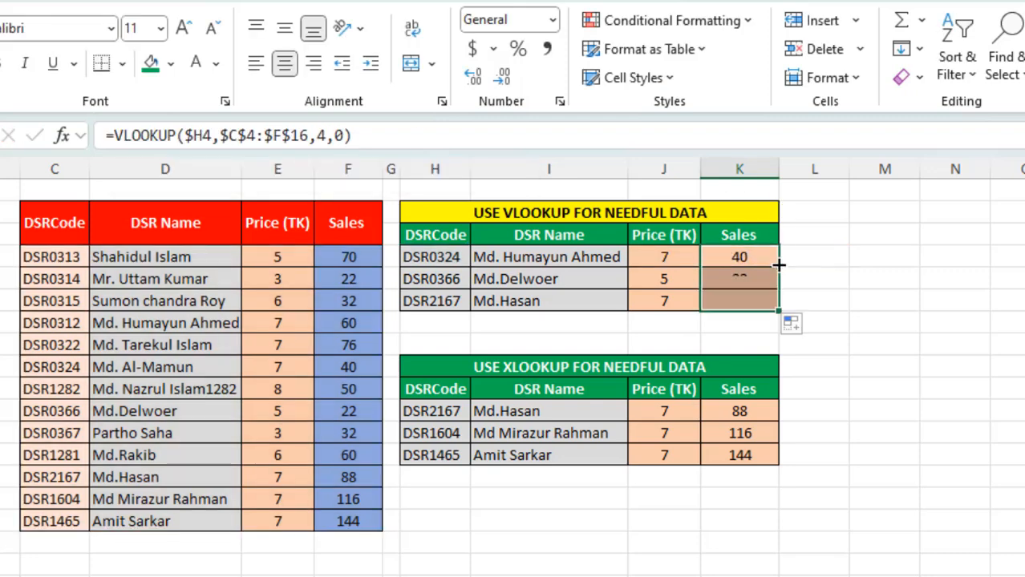
pyautogui.click(858, 282)
pyautogui.click(661, 261)
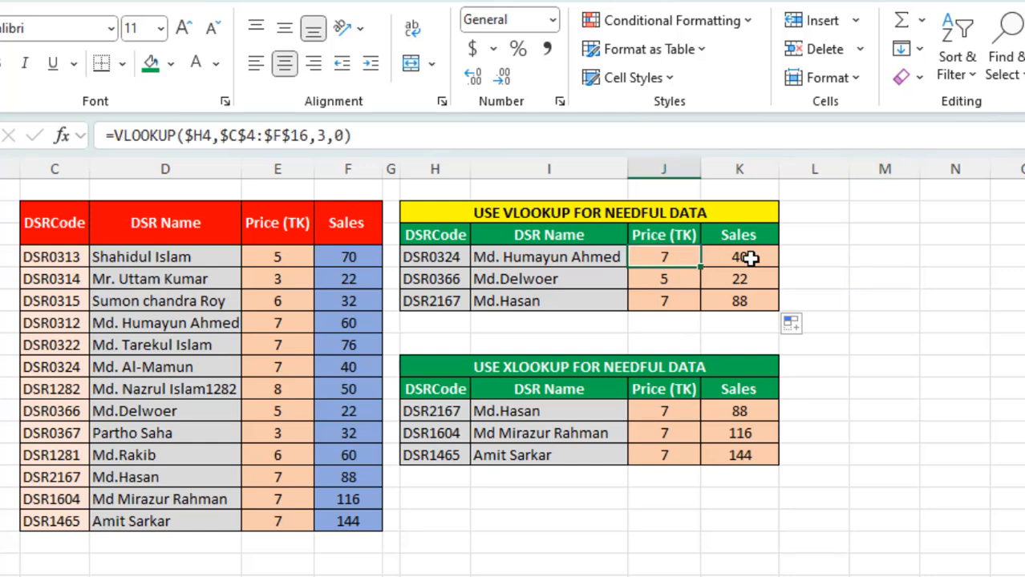
pyautogui.click(750, 263)
pyautogui.moveTo(497, 214); pyautogui.dragTo(507, 300)
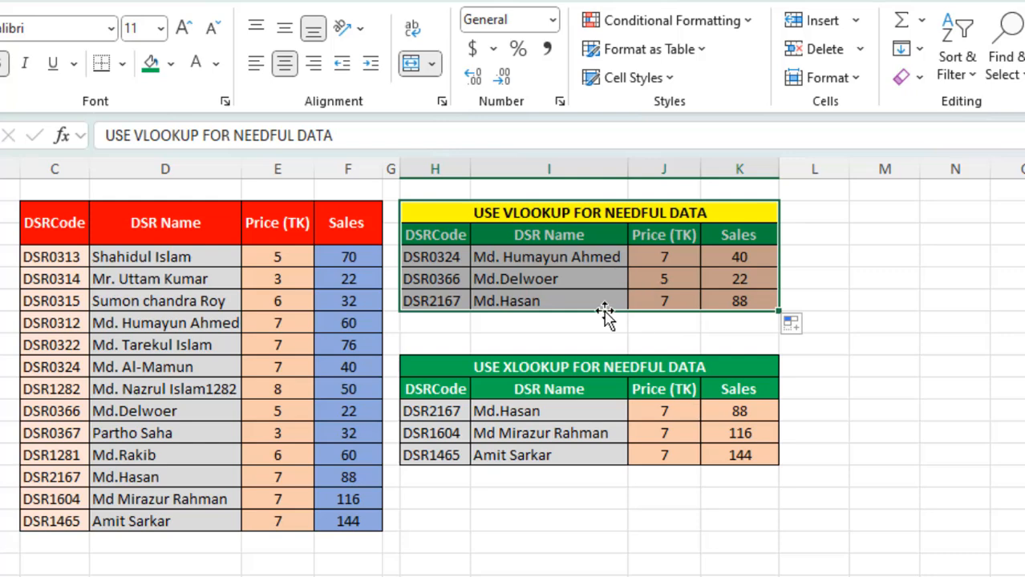
# Clear the Price (TK) and Sales results in J11:K13 of the XLOOKUP table
pyautogui.moveTo(674, 413); pyautogui.dragTo(760, 455)
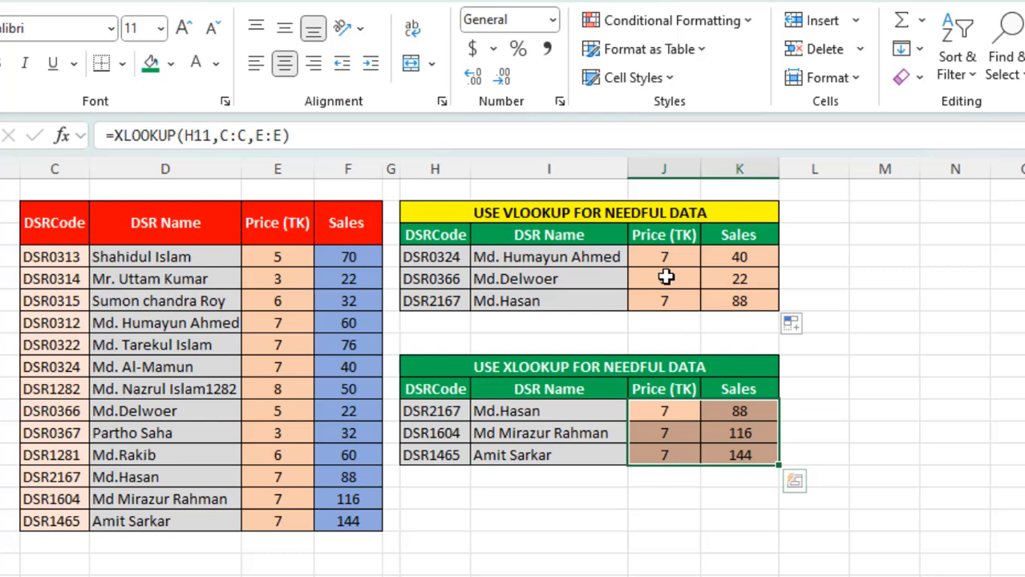
pyautogui.press('Delete')
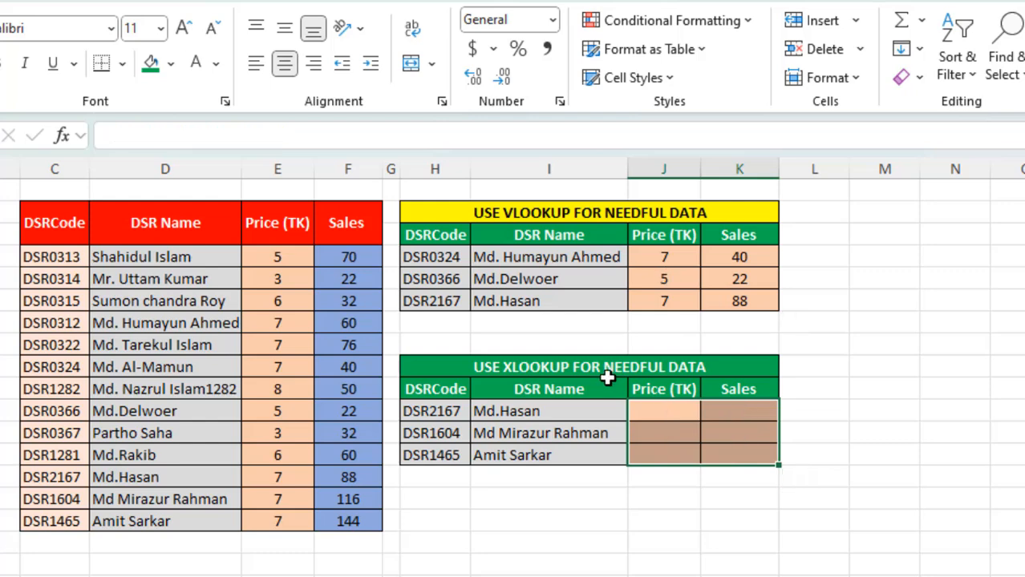
# Enter =XLOOKUP(H11,C:C,E:E) in J11 to look up the price for the first DSRCode in the XLOOKUP table
pyautogui.click(655, 413)
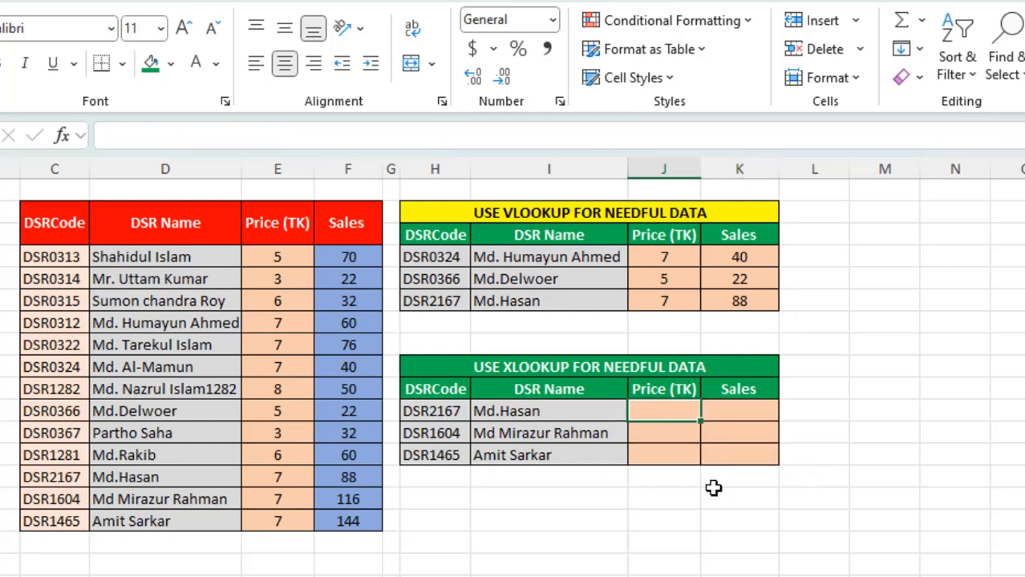
pyautogui.write('=')
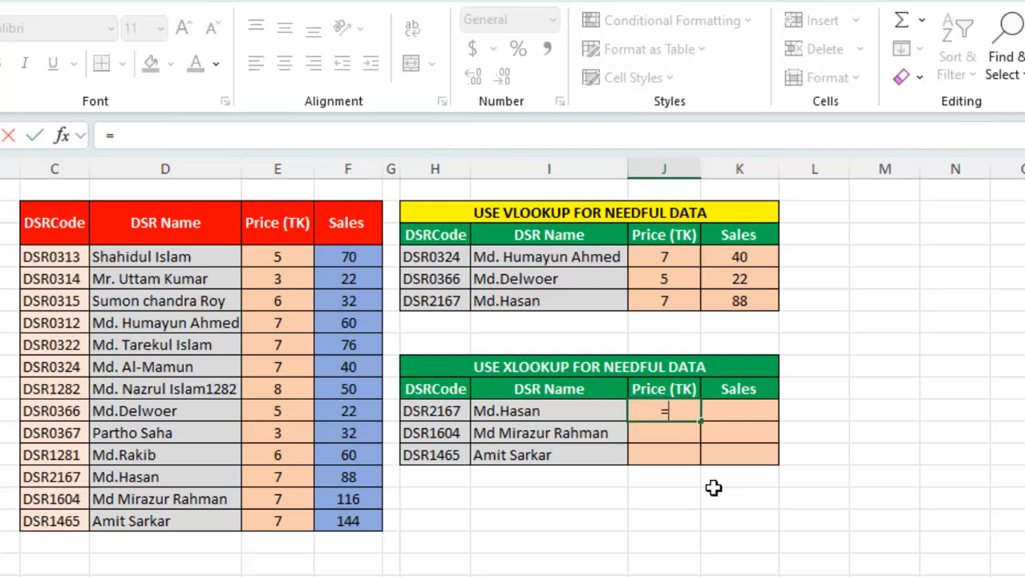
pyautogui.write('x')
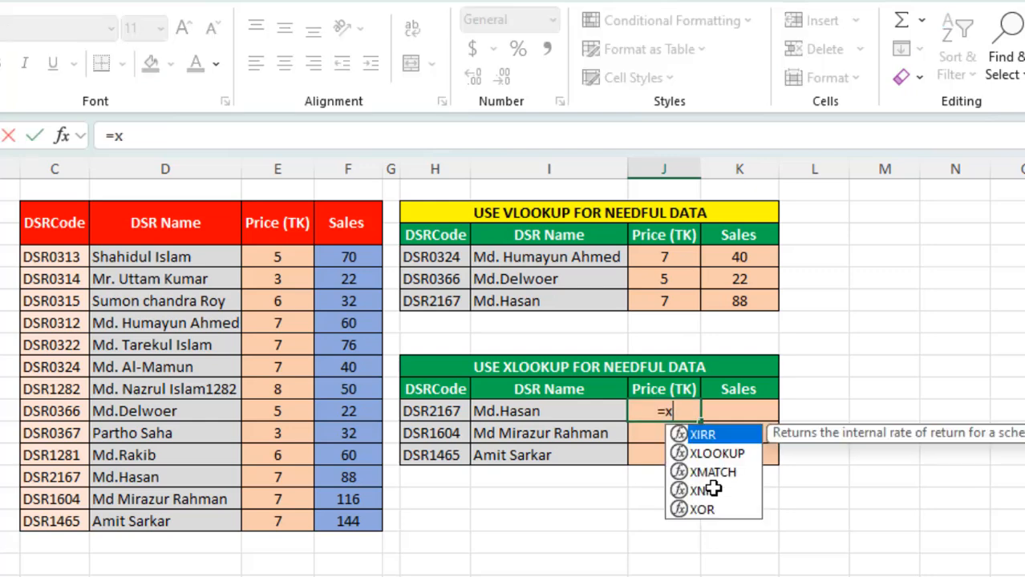
pyautogui.click(725, 454)
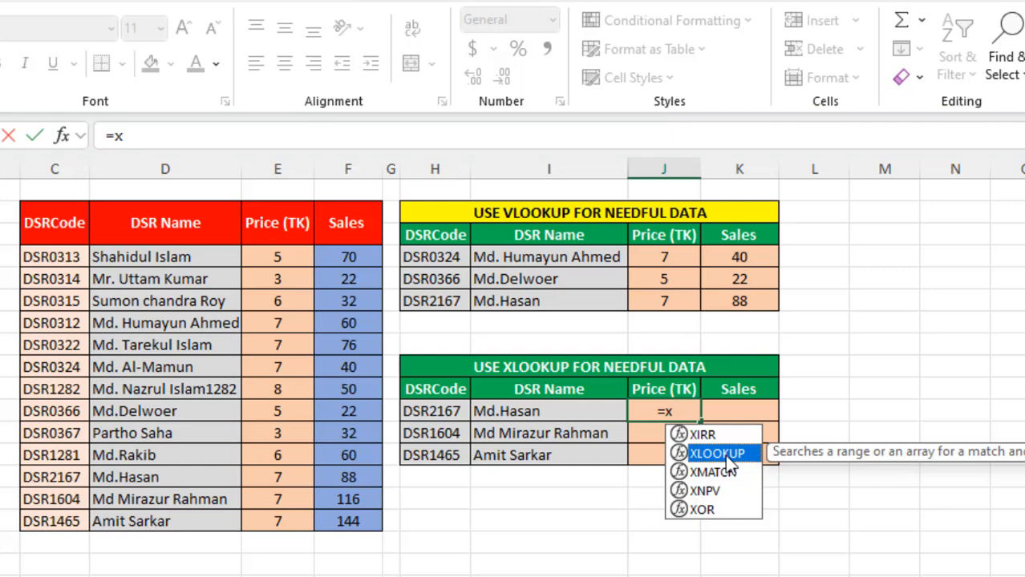
pyautogui.doubleClick(725, 455)
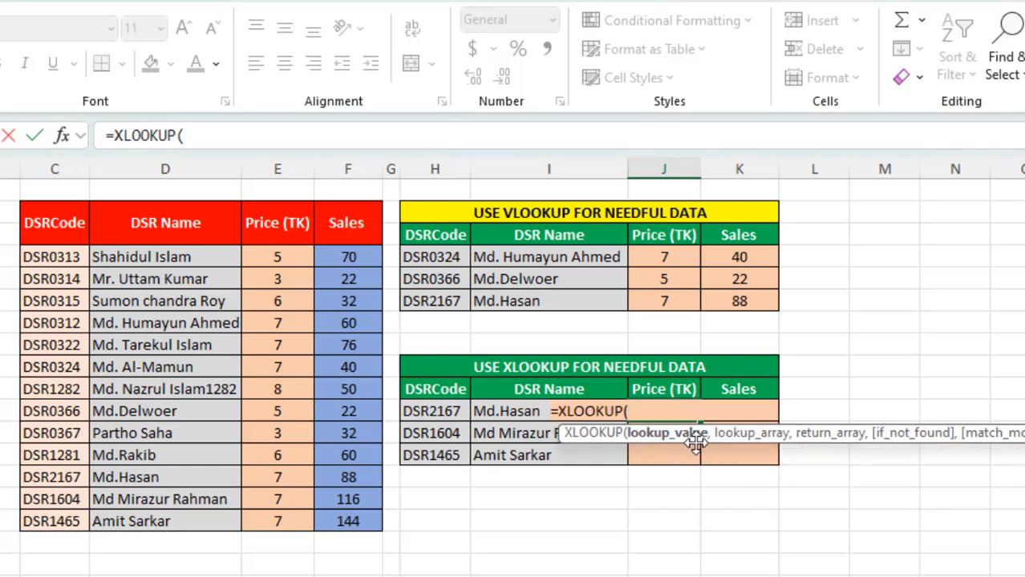
pyautogui.click(431, 410)
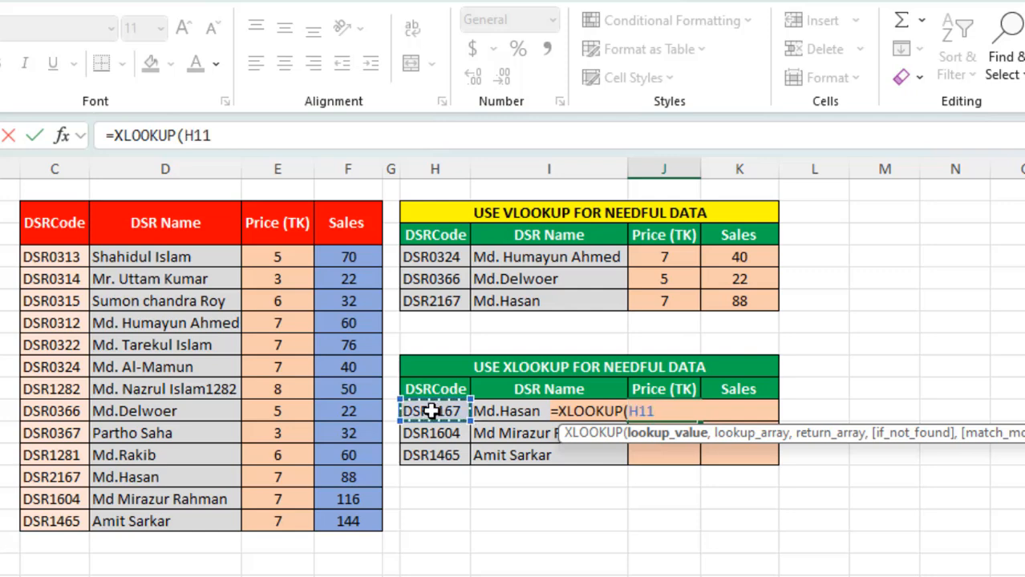
pyautogui.write(',')
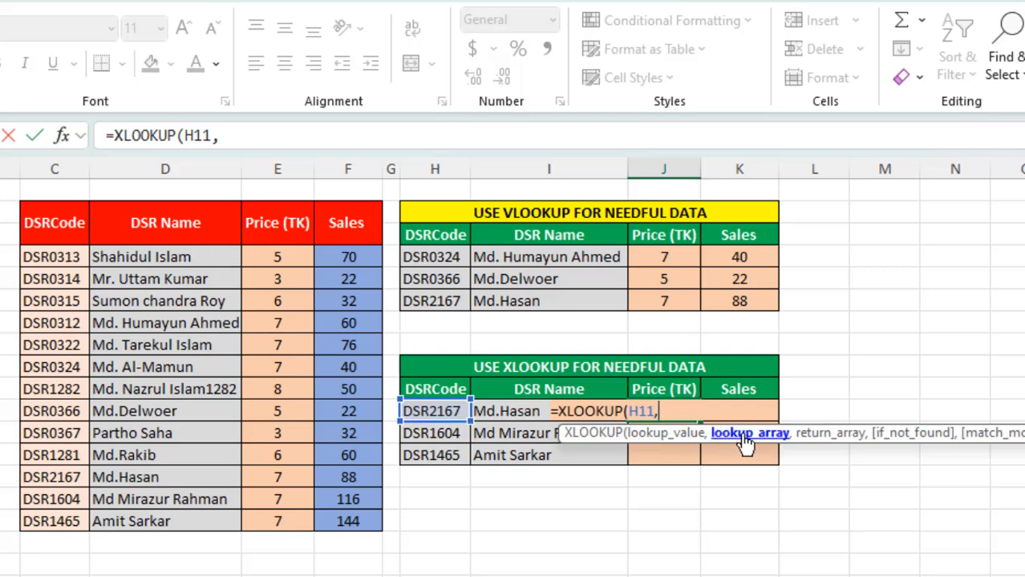
pyautogui.click(62, 167)
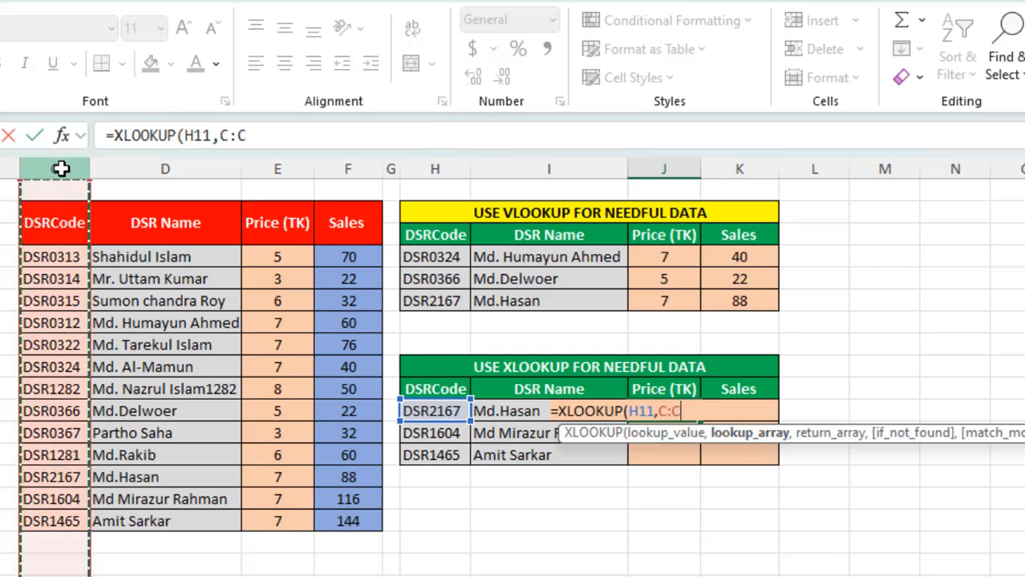
pyautogui.write(',')
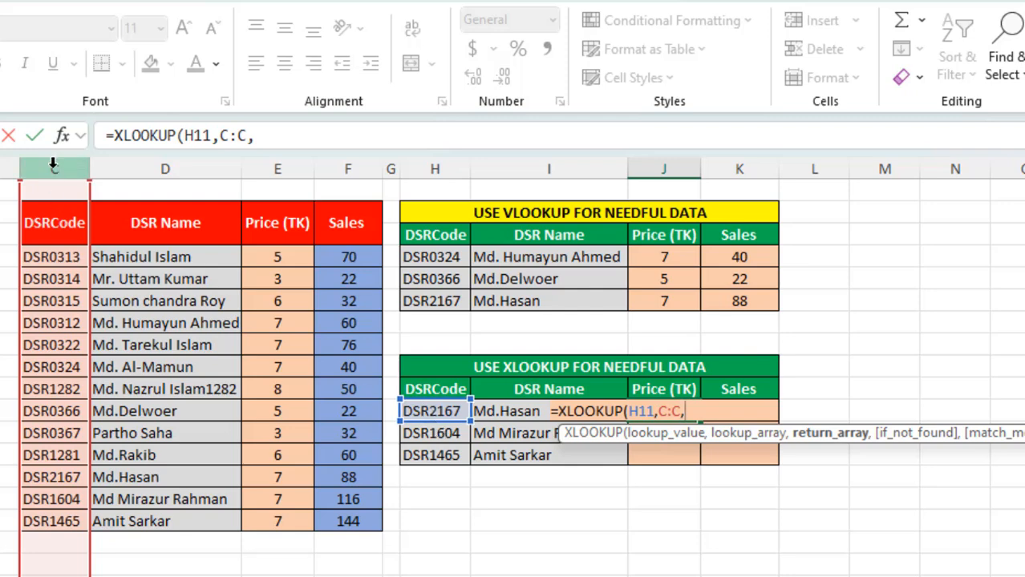
pyautogui.click(275, 166)
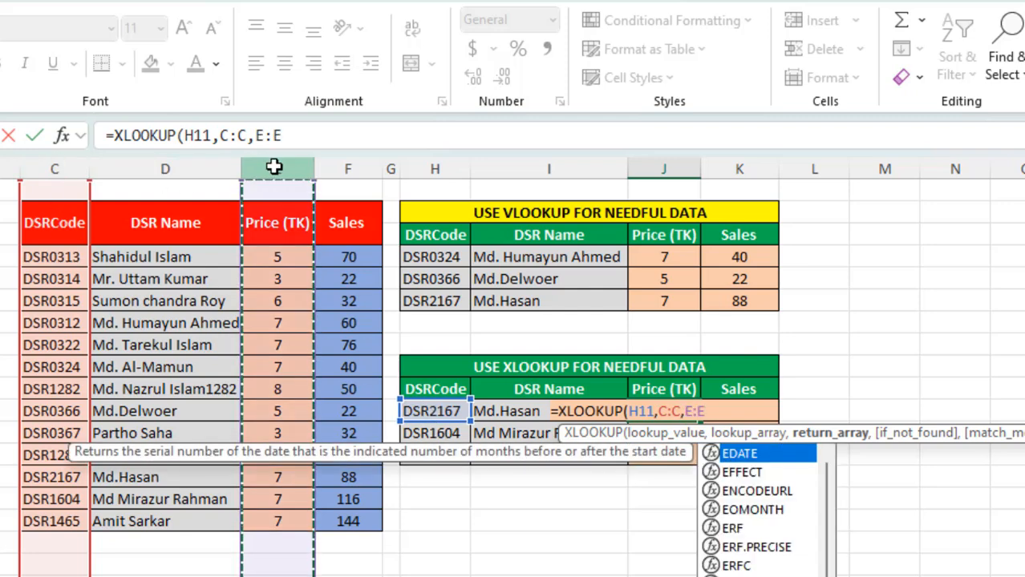
pyautogui.press('Return')
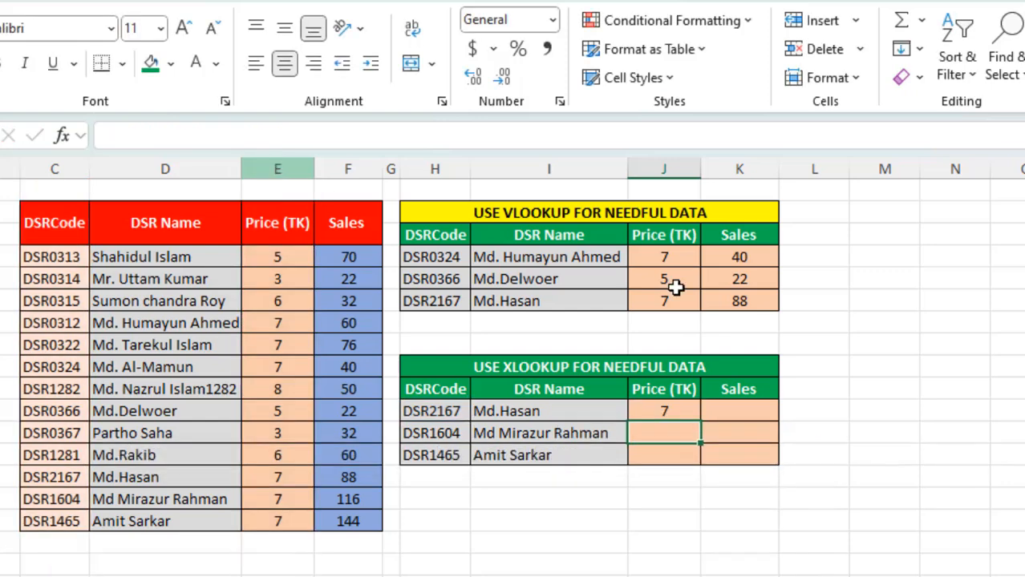
pyautogui.click(670, 412)
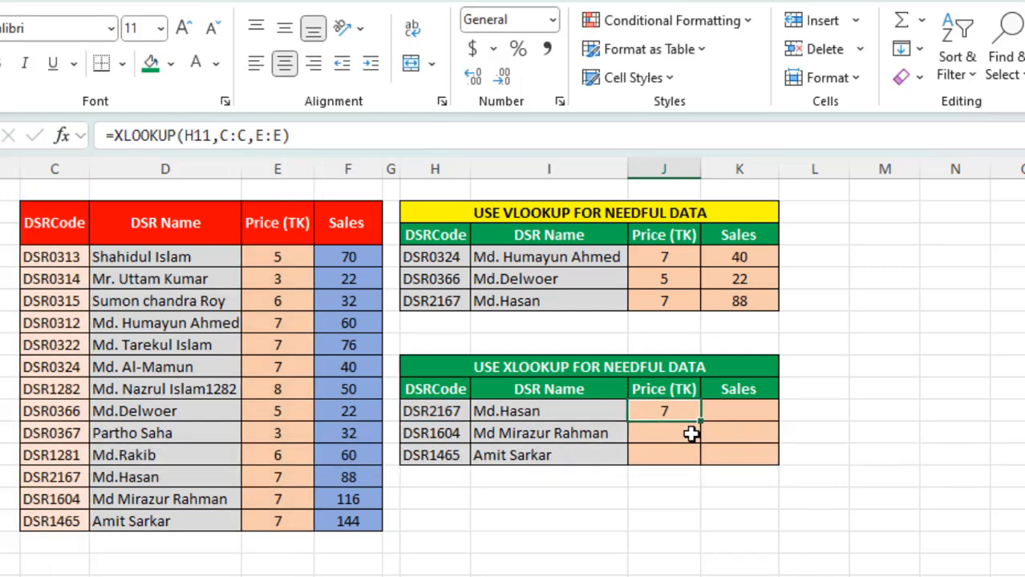
# Re-enter =XLOOKUP(H11,C:C,E:E) in J11 of the XLOOKUP table and fill it down to J13
pyautogui.write('=')
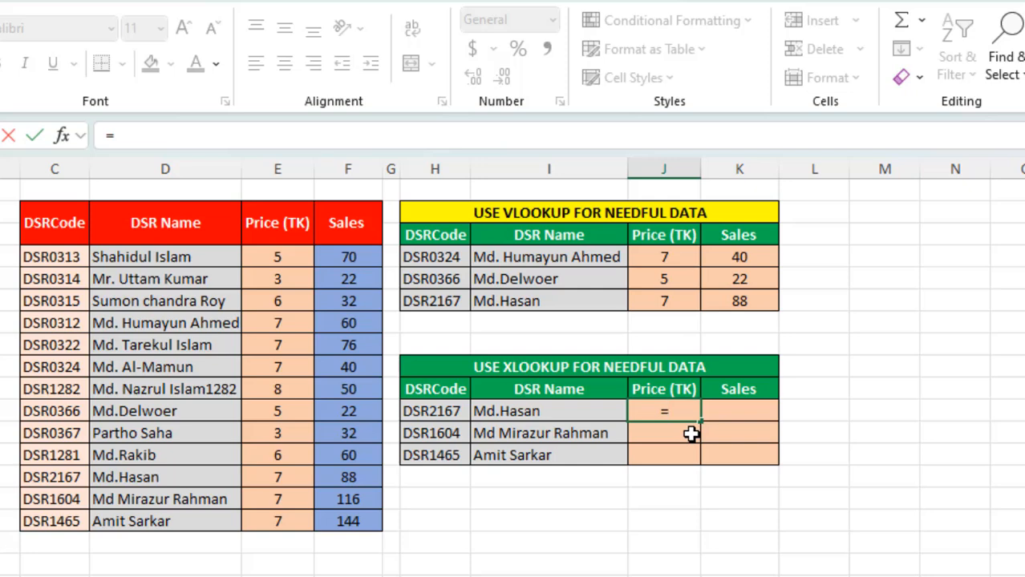
pyautogui.write('x')
pyautogui.click(734, 459)
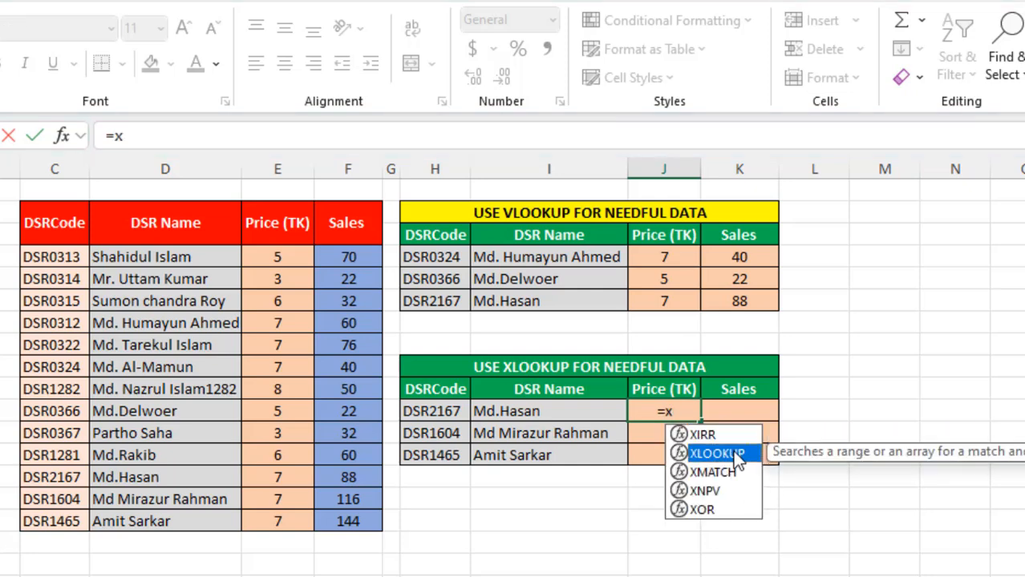
pyautogui.doubleClick(733, 456)
pyautogui.click(425, 411)
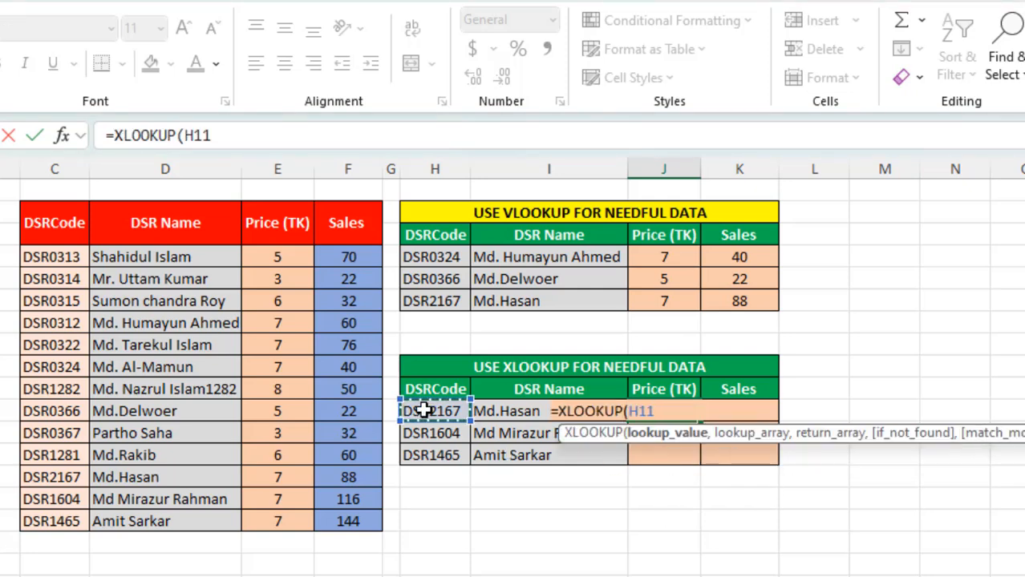
pyautogui.write(',')
pyautogui.click(44, 170)
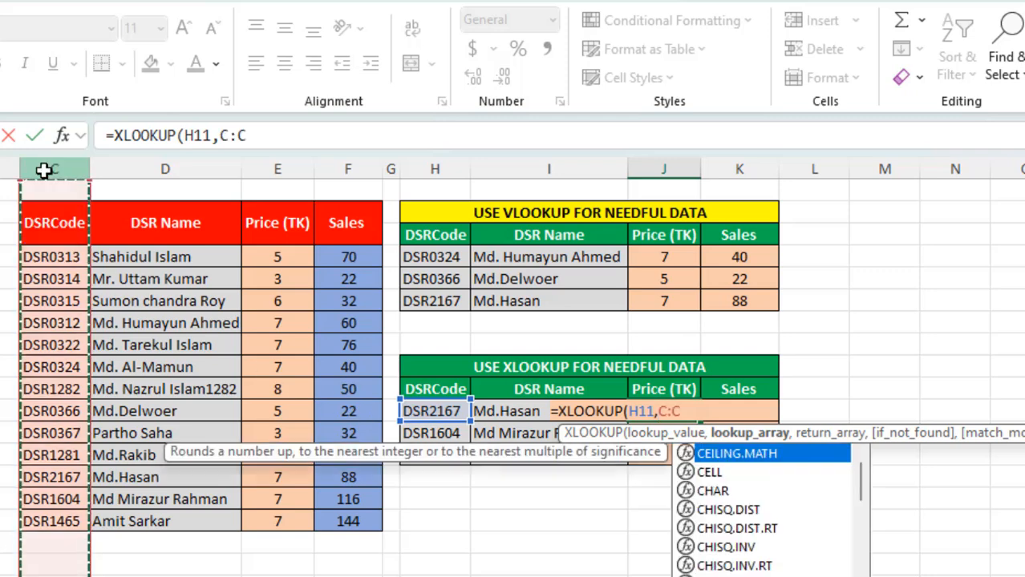
pyautogui.write(',E:E')
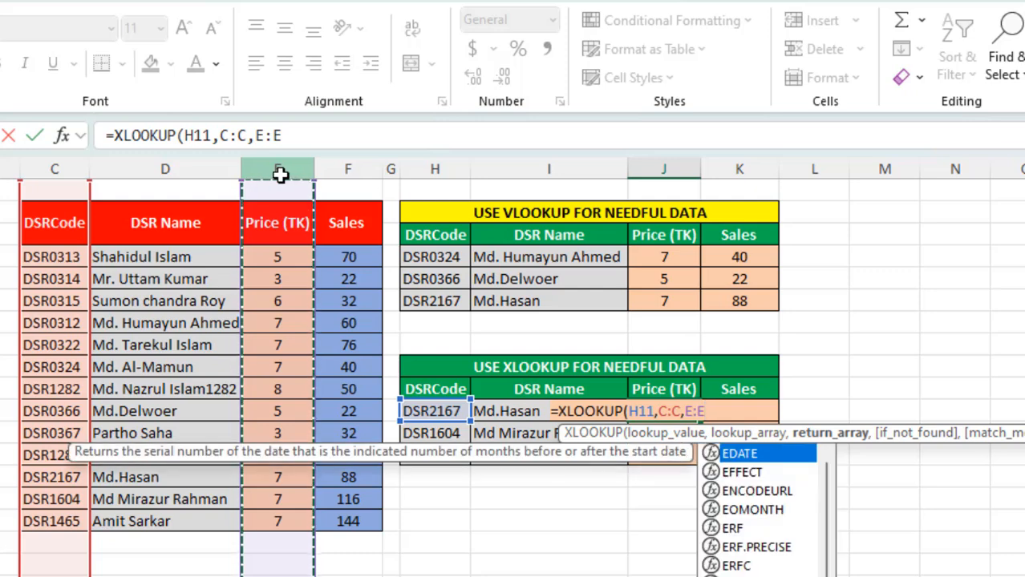
pyautogui.press('Return')
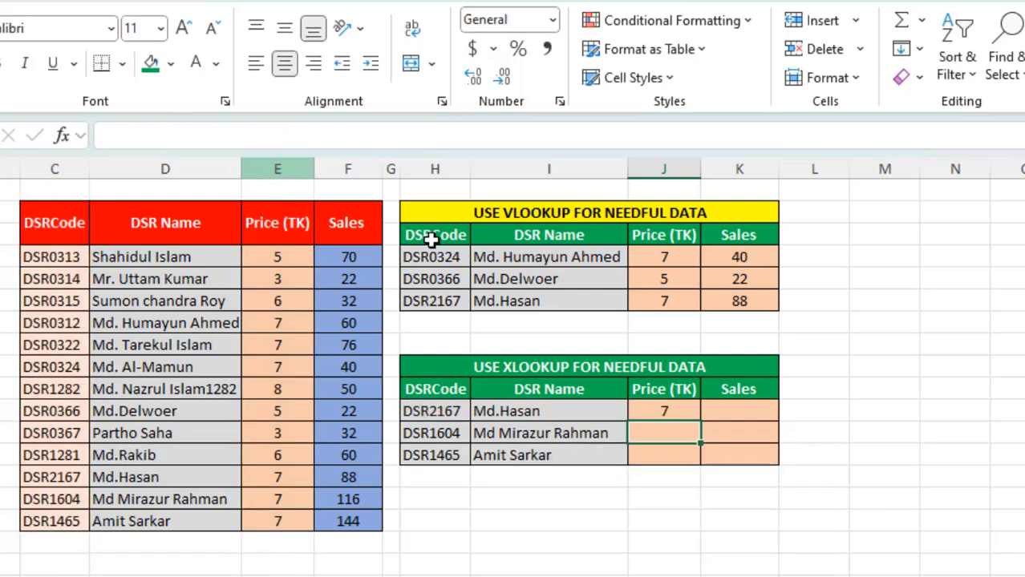
pyautogui.click(661, 408)
pyautogui.moveTo(704, 425); pyautogui.dragTo(682, 450)
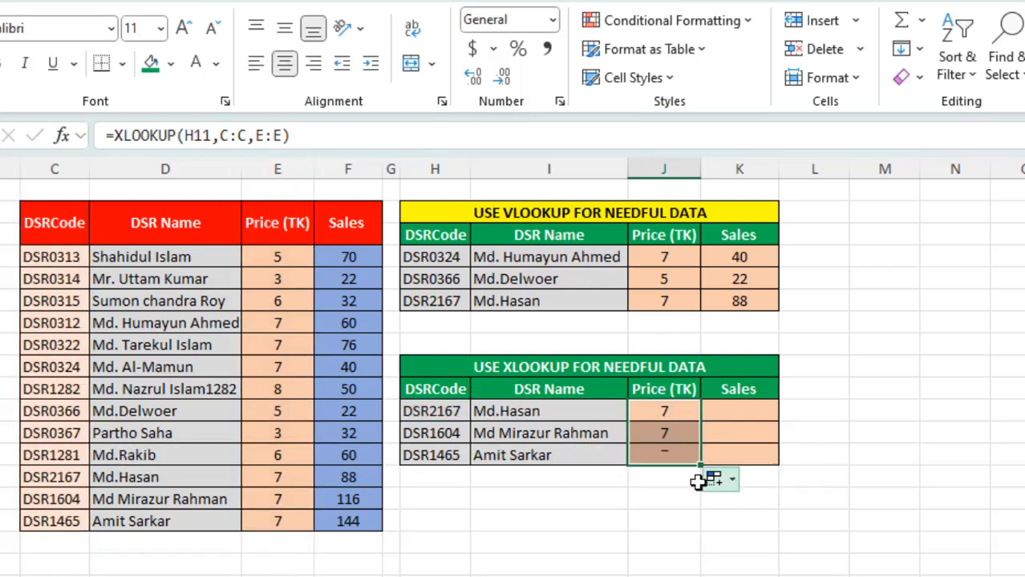
# Lock the references in the J11 price formula so it reads =XLOOKUP($H11,$C:$C,$E:$E)
pyautogui.click(646, 410)
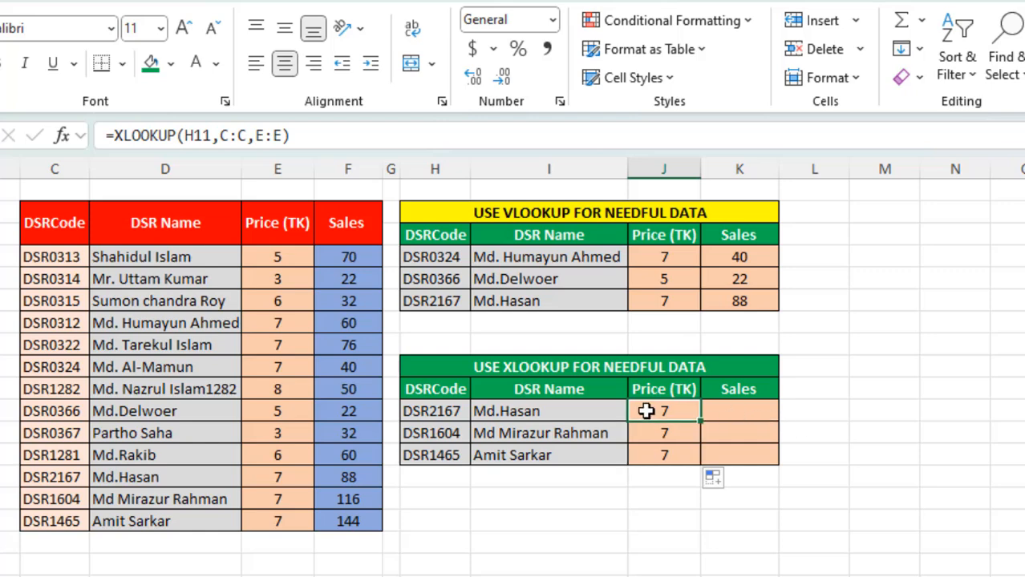
pyautogui.hotkey('ctrl', 'c')
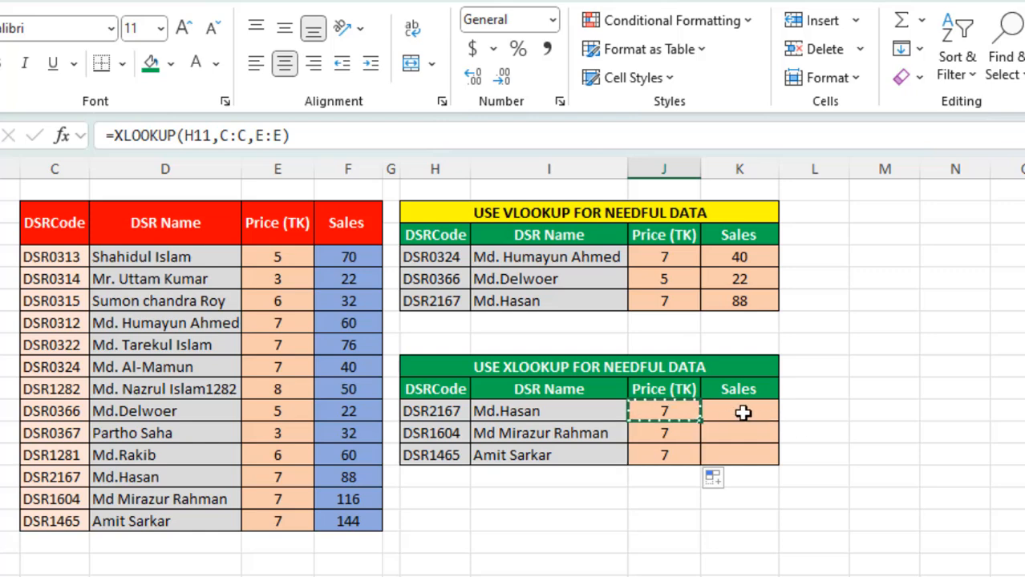
pyautogui.click(196, 135)
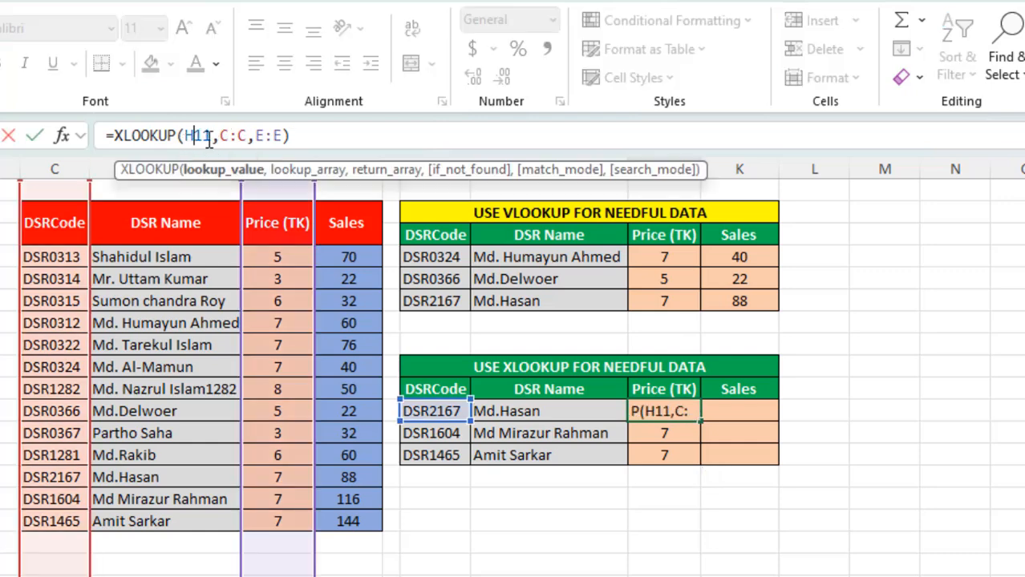
pyautogui.press('F4')
pyautogui.press('F4')
pyautogui.press('F4')
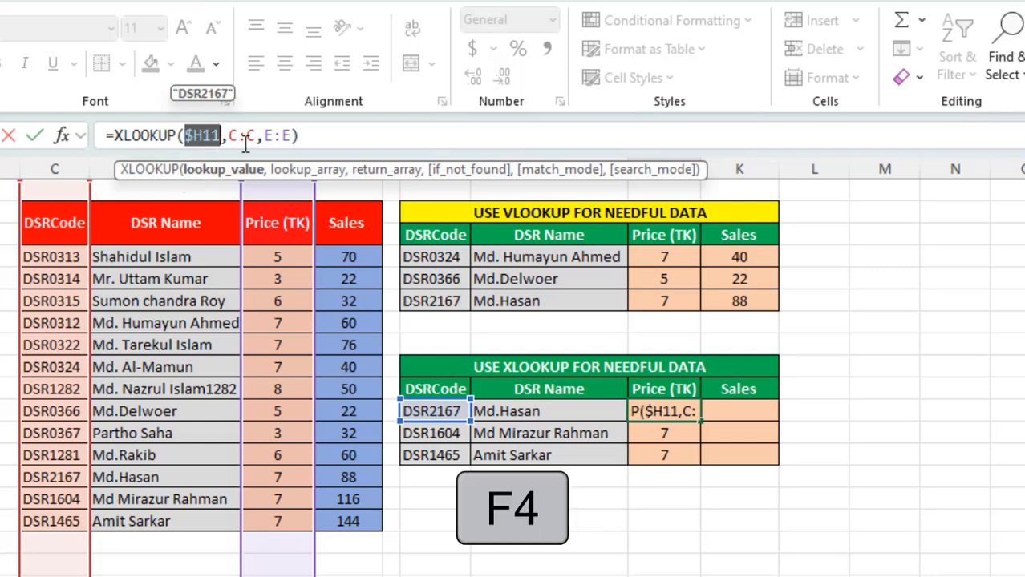
pyautogui.click(232, 136)
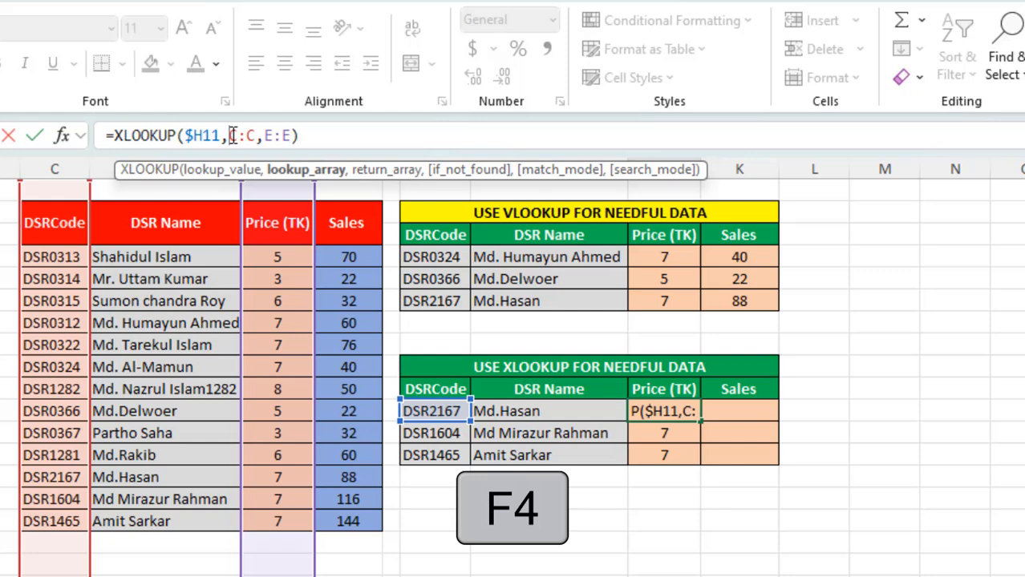
pyautogui.press('F4')
pyautogui.click(284, 135)
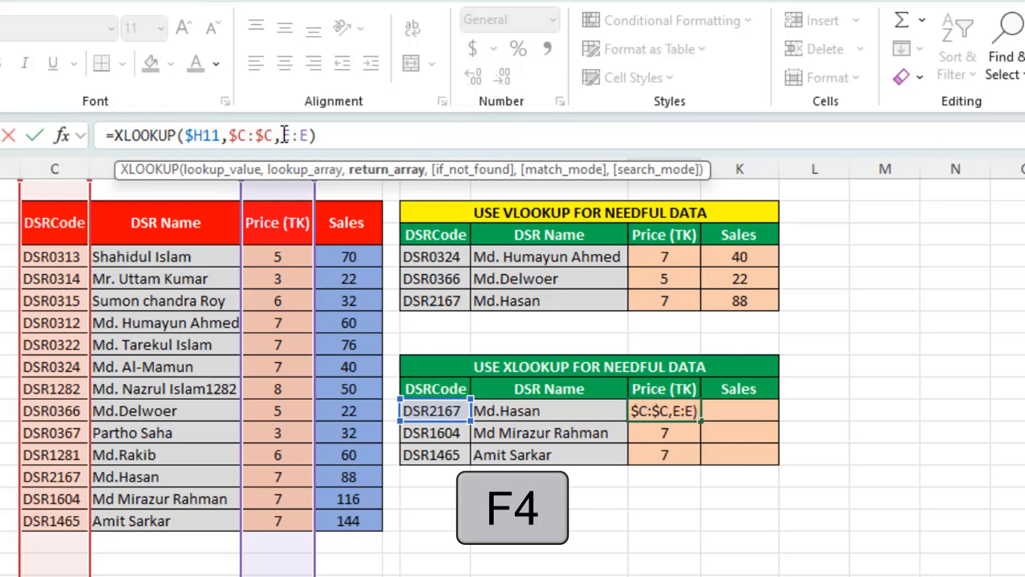
pyautogui.press('F4')
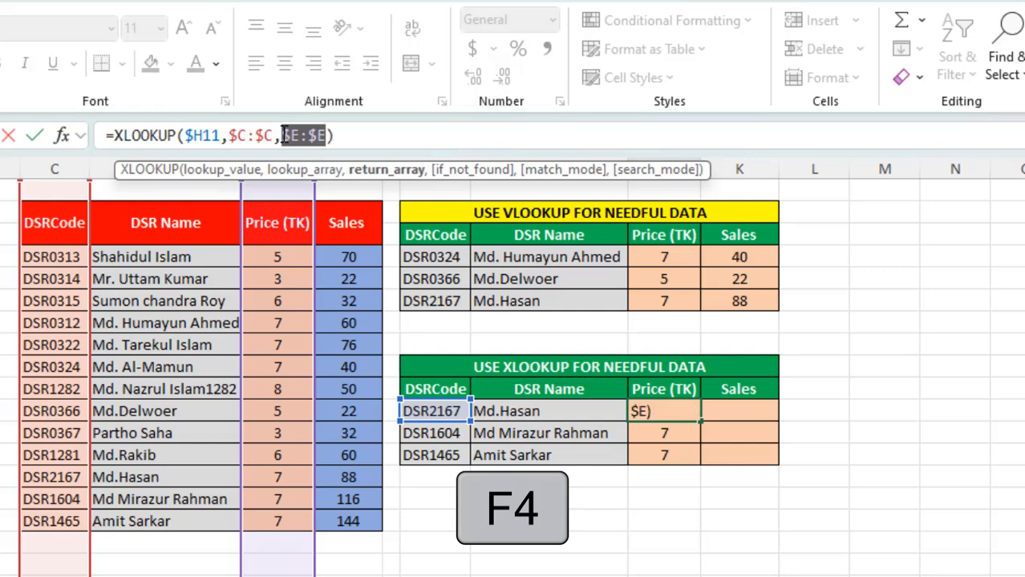
pyautogui.press('Return')
# Copy the XLOOKUP formula from J11 into the first Sales cell, K11
pyautogui.click(666, 406)
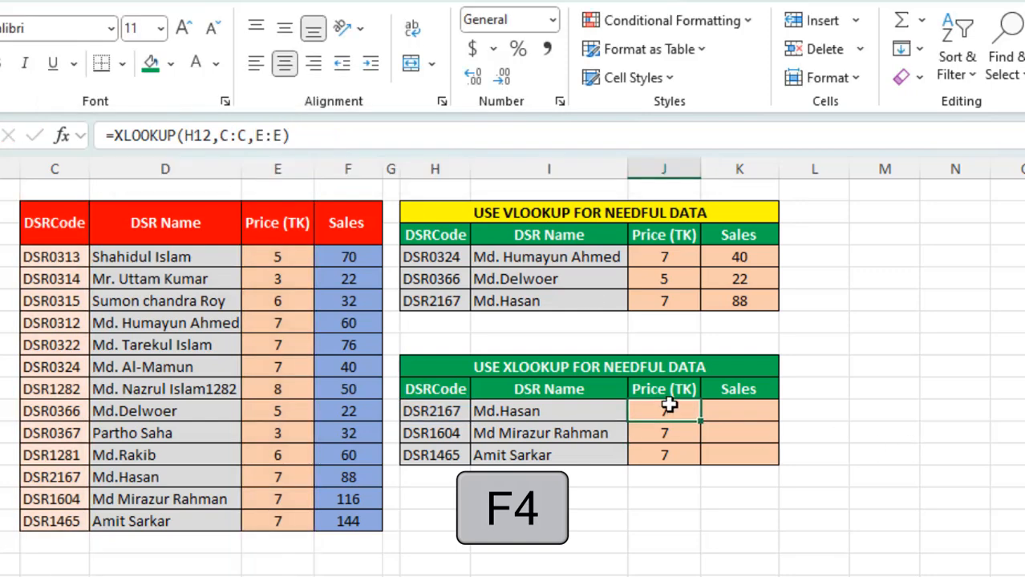
pyautogui.hotkey('ctrl', 'c')
pyautogui.click(739, 413)
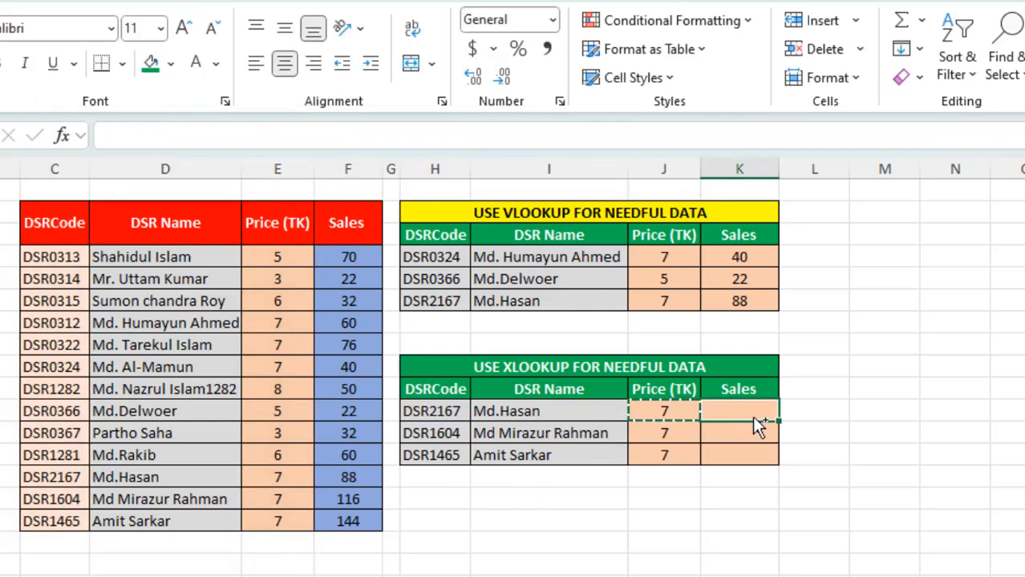
pyautogui.hotkey('ctrl', 'v')
# Change the return array in the K11 formula to $F:$F and fill the formula down to K13
pyautogui.doubleClick(756, 412)
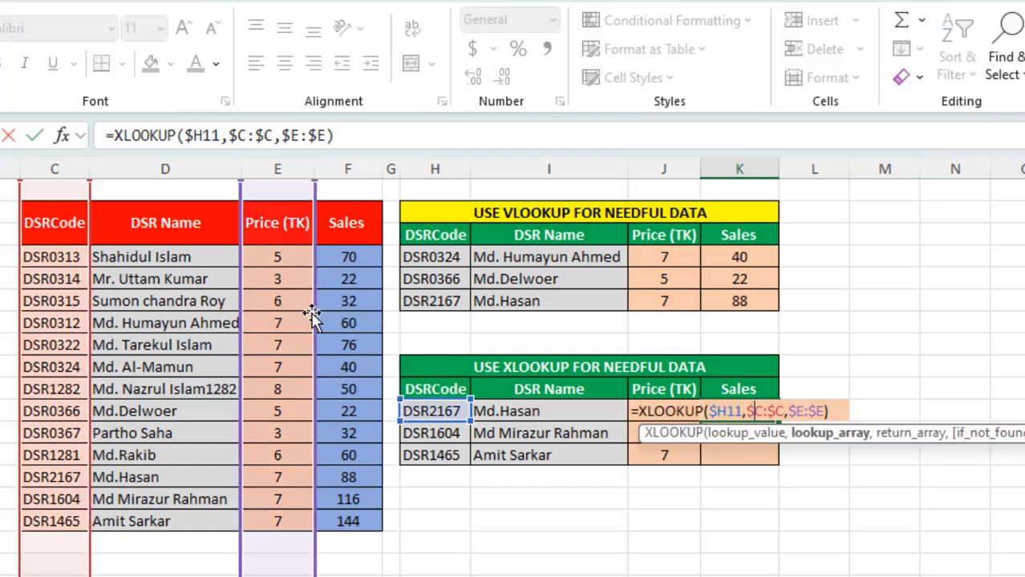
pyautogui.moveTo(313, 317); pyautogui.dragTo(341, 315)
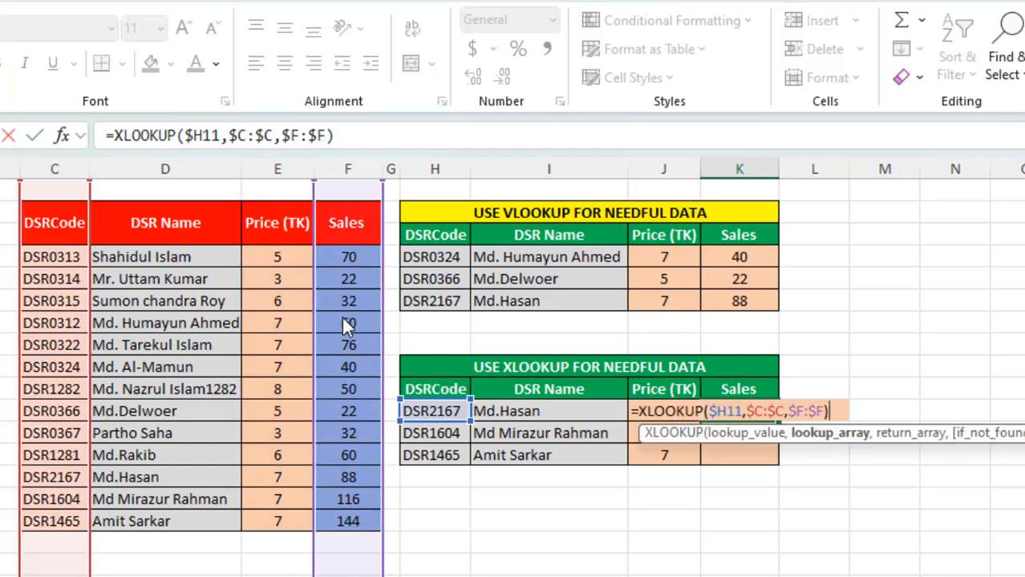
pyautogui.press('Return')
pyautogui.click(774, 412)
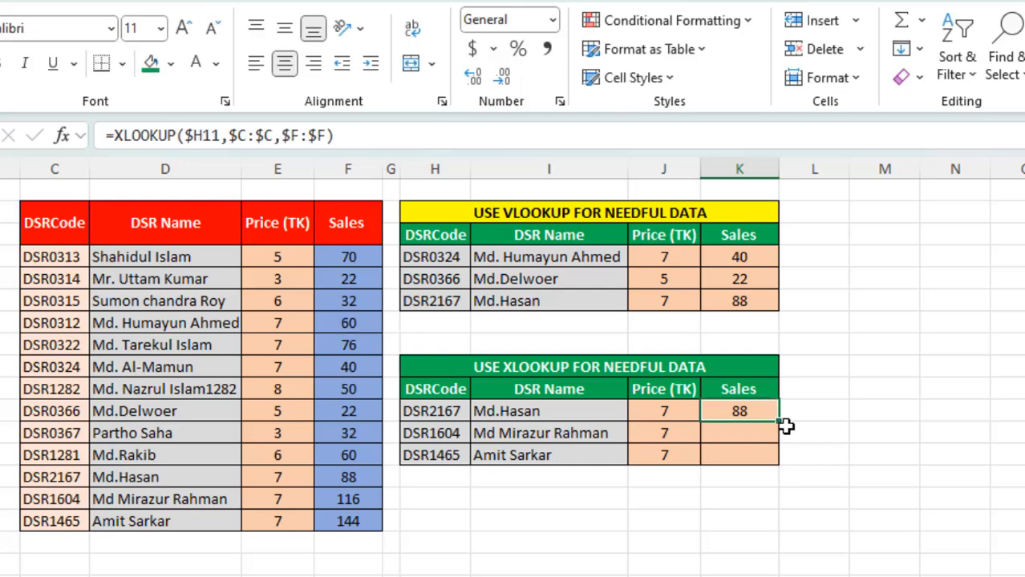
pyautogui.doubleClick(780, 422)
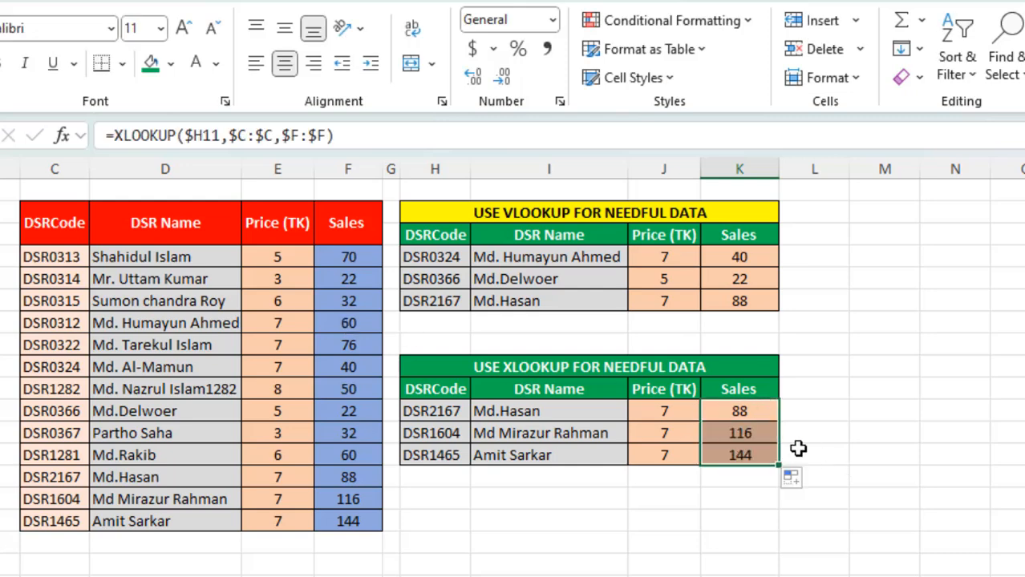
# Review the references in the K11 Sales formula and fill it down to K13 again
pyautogui.doubleClick(755, 411)
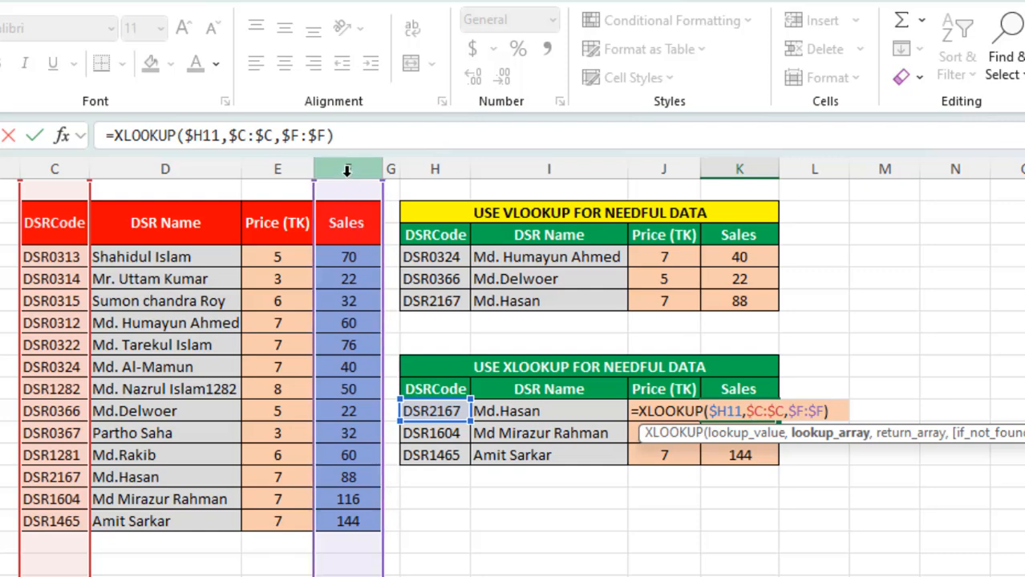
pyautogui.press('Return')
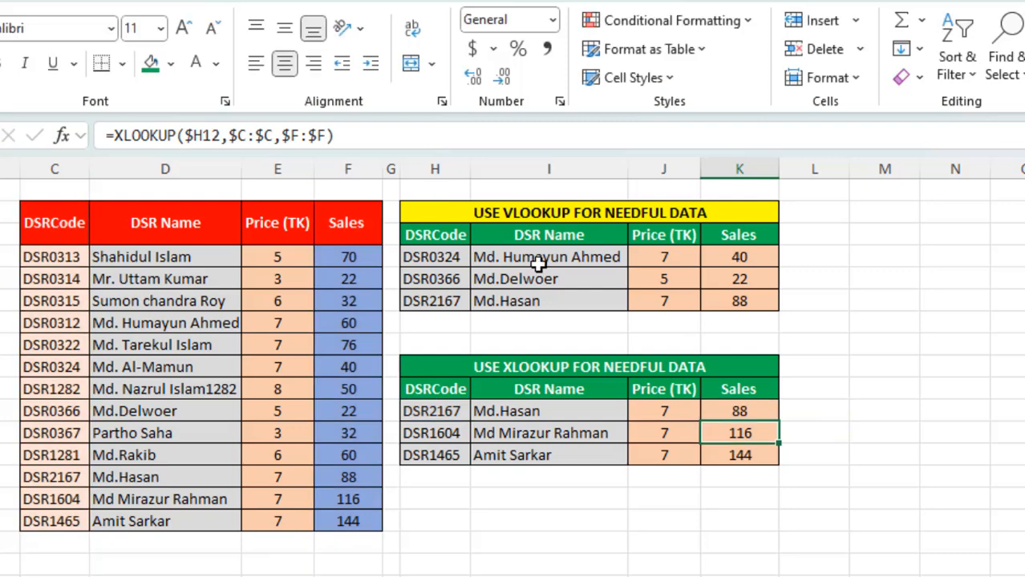
pyautogui.click(752, 413)
pyautogui.moveTo(782, 423); pyautogui.dragTo(731, 458)
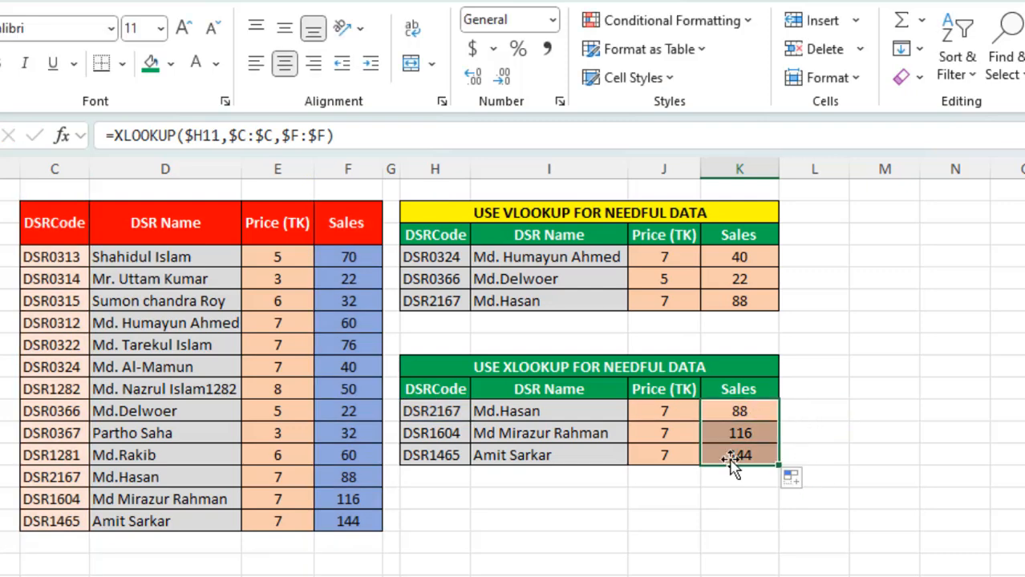
# Review the J11 price formula against the lookup codes in H11:H13, the source DSRCode list and the Price (TK) column
pyautogui.click(664, 412)
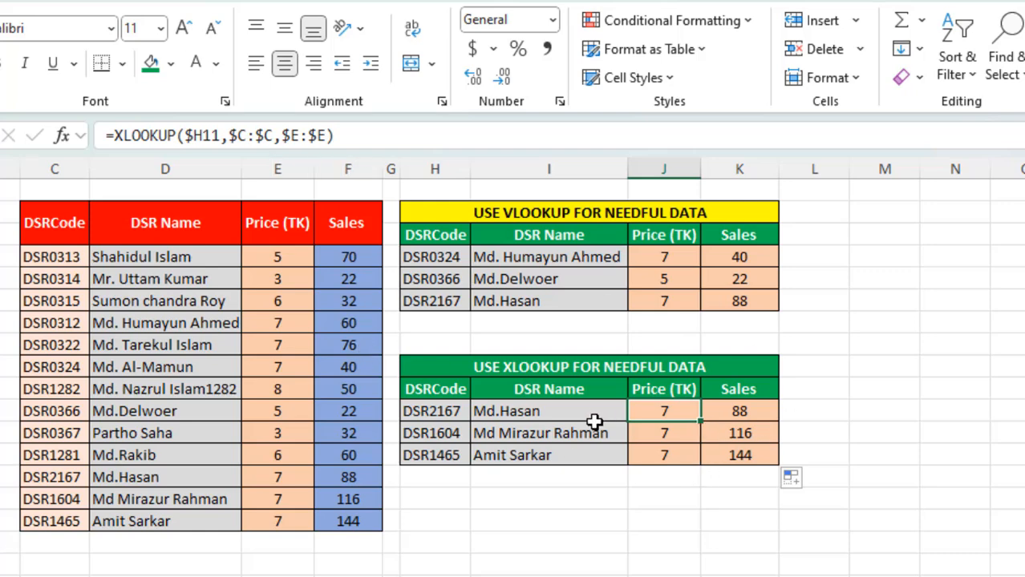
pyautogui.moveTo(446, 410); pyautogui.dragTo(440, 455)
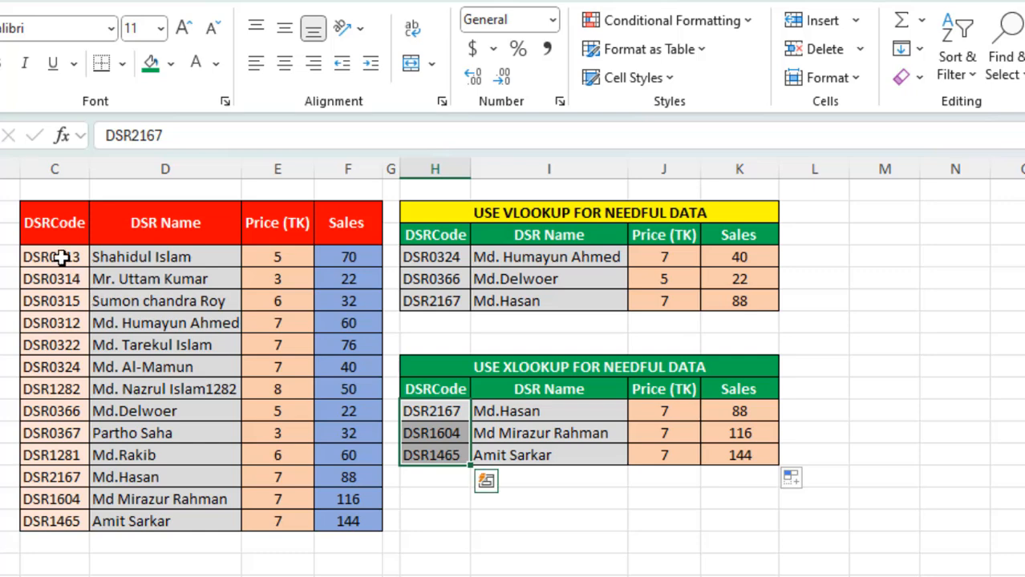
pyautogui.moveTo(60, 258); pyautogui.dragTo(64, 519)
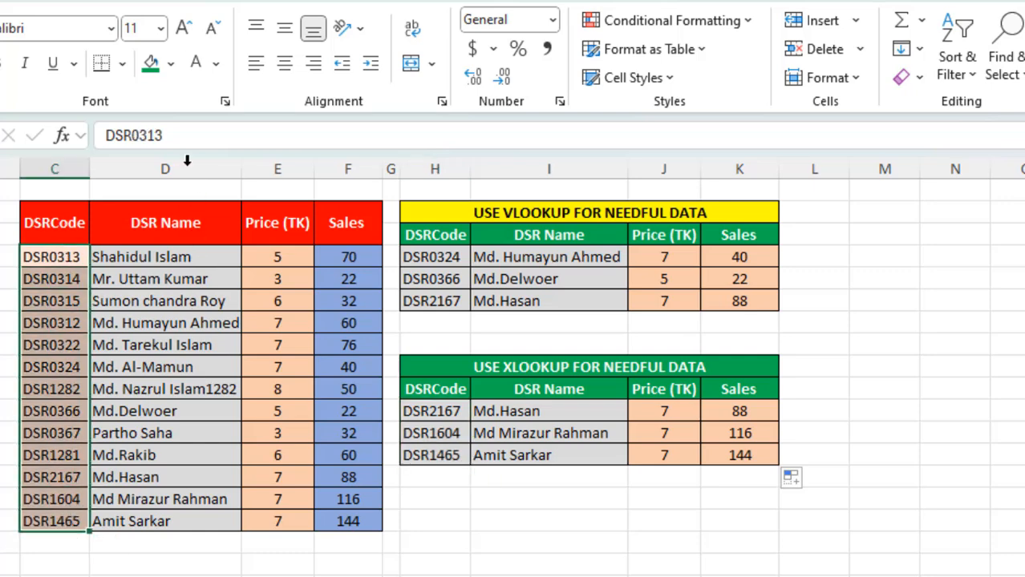
pyautogui.click(278, 167)
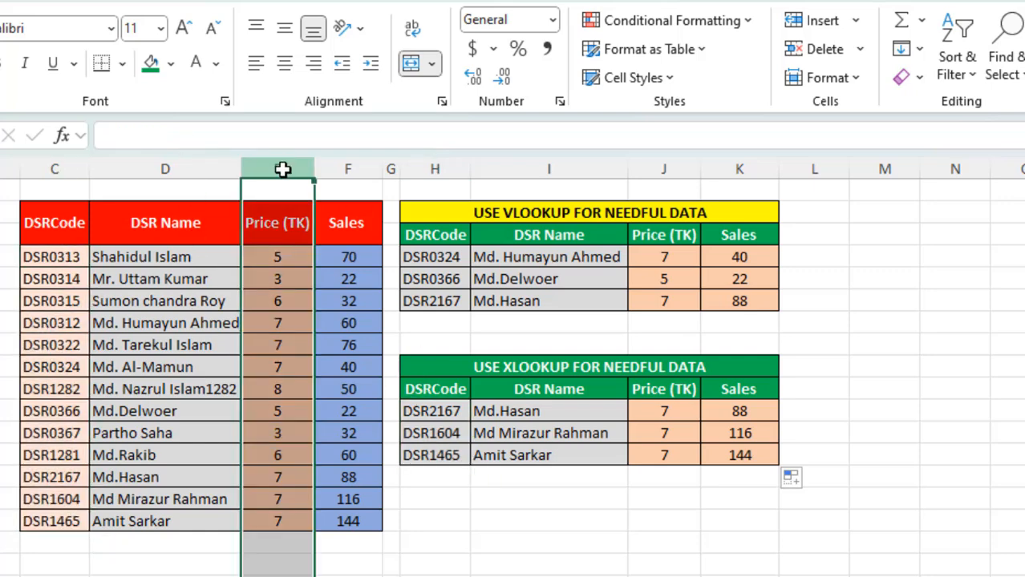
pyautogui.click(665, 410)
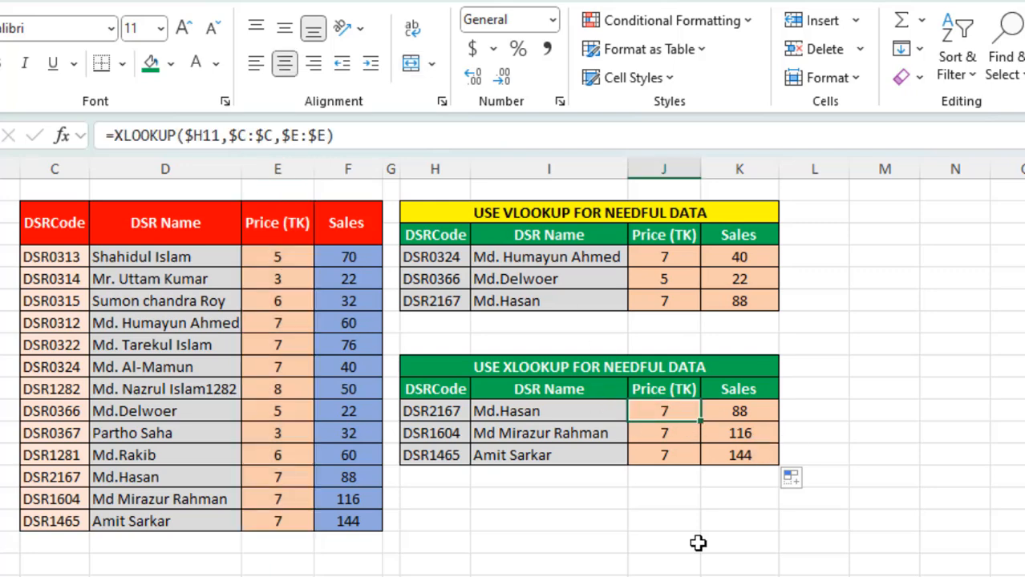